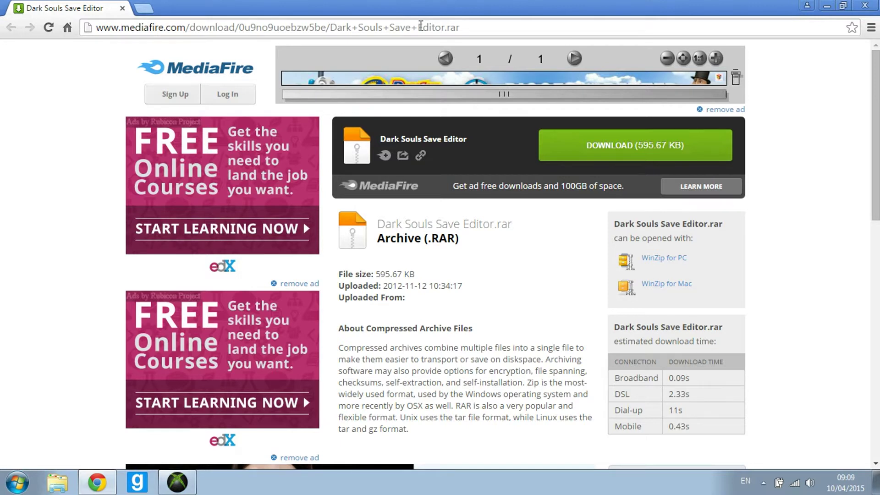
# - Download Dark Souls Save Editor.rar (595.67 KB) from MediaFire and open it in WinRAR
pyautogui.click(421, 27)
pyautogui.click(492, 157)
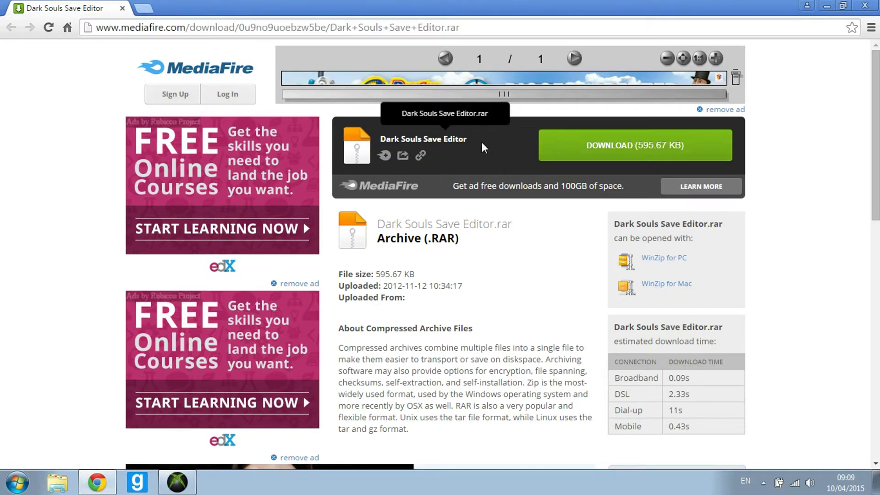
pyautogui.click(608, 147)
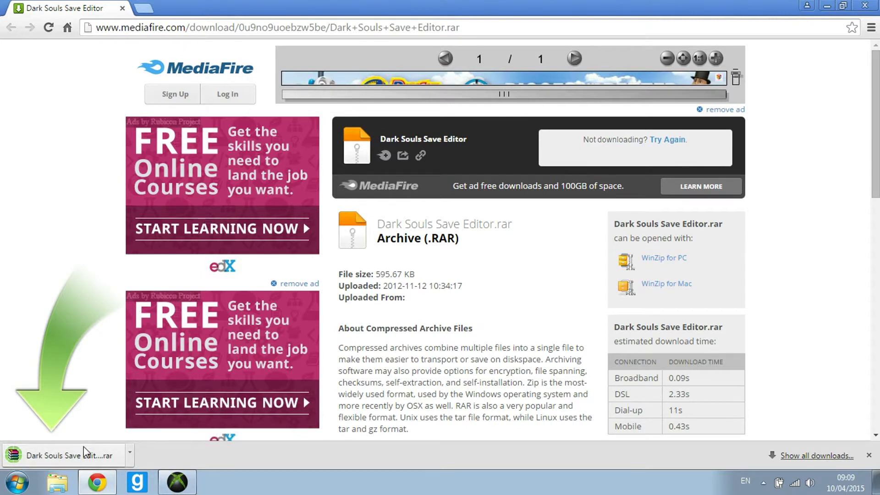
pyautogui.click(82, 452)
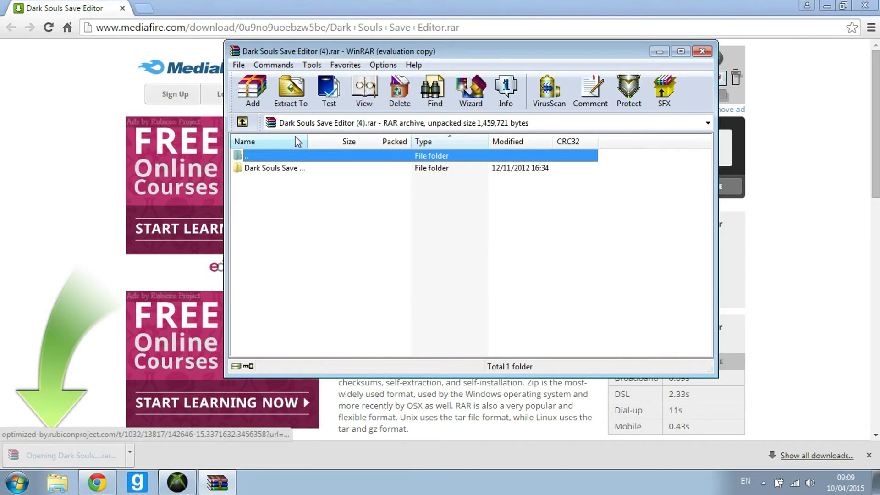
# - Extract the Dark Souls Save Editor folder to the Desktop, then minimize WinRAR and Chrome
pyautogui.rightClick(281, 170)
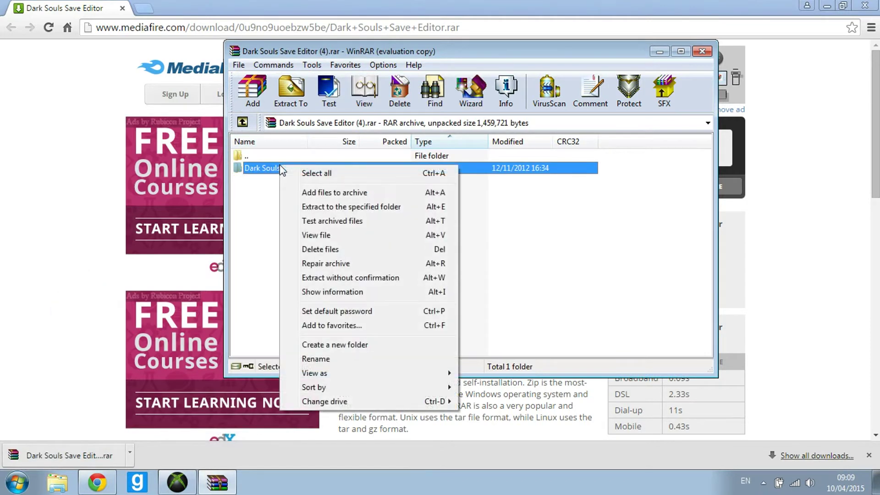
pyautogui.click(335, 209)
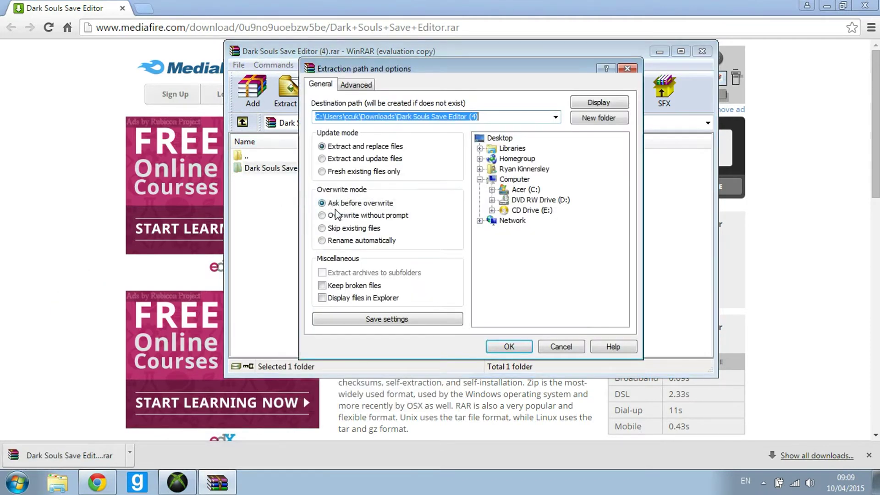
pyautogui.click(502, 140)
pyautogui.click(509, 344)
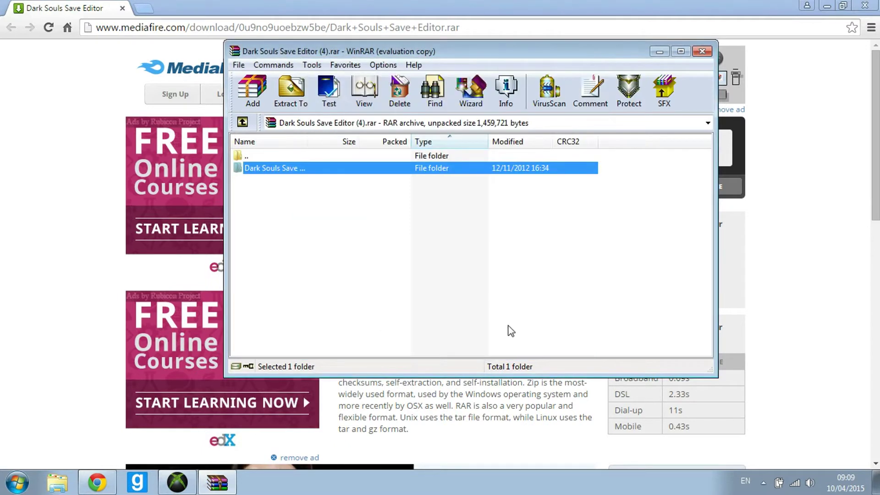
pyautogui.click(660, 51)
pyautogui.click(833, 5)
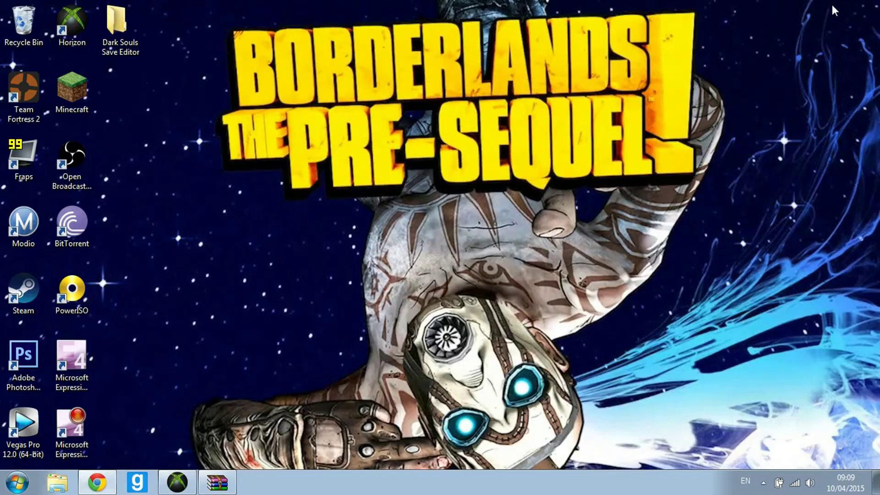
# - Open the Desktop editor folder, run Dark Souls Remake past the security warning, and minimize it
pyautogui.moveTo(368, 131); pyautogui.dragTo(120, 31)
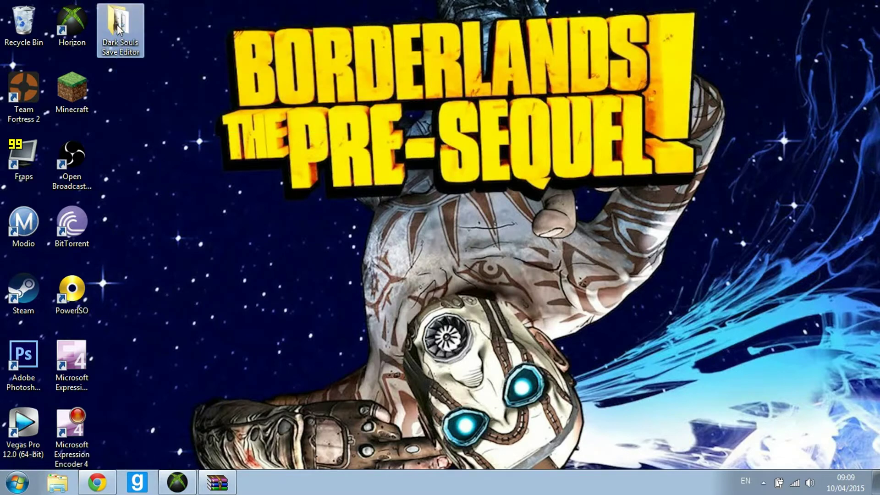
pyautogui.doubleClick(120, 28)
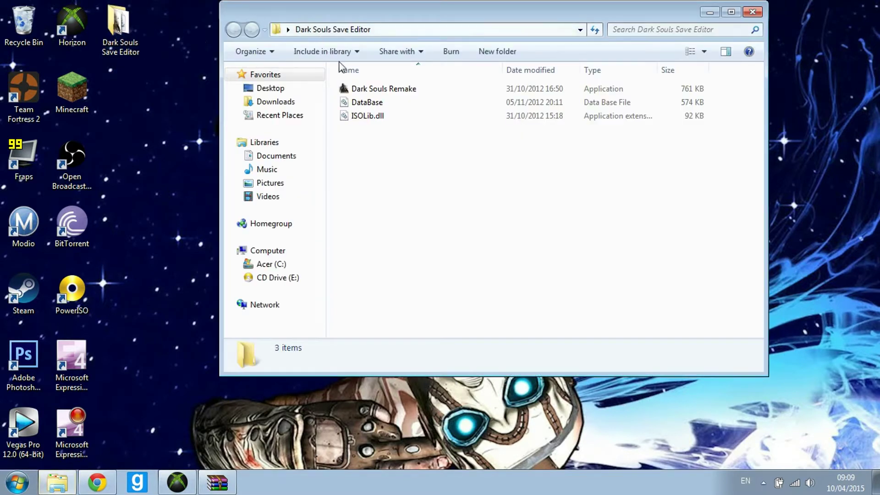
pyautogui.doubleClick(353, 91)
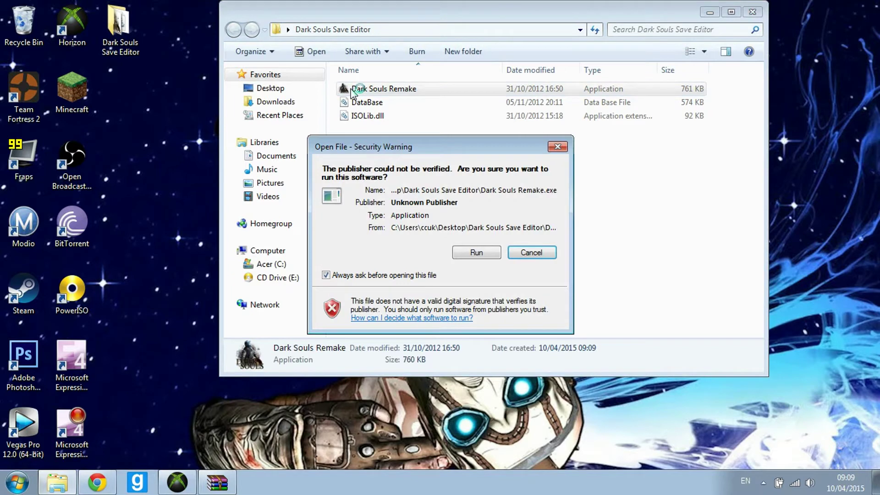
pyautogui.click(480, 253)
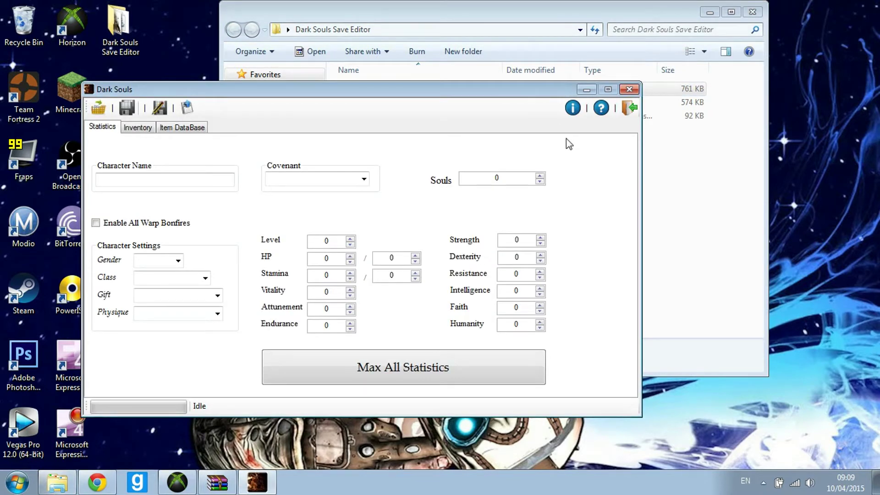
pyautogui.click(587, 90)
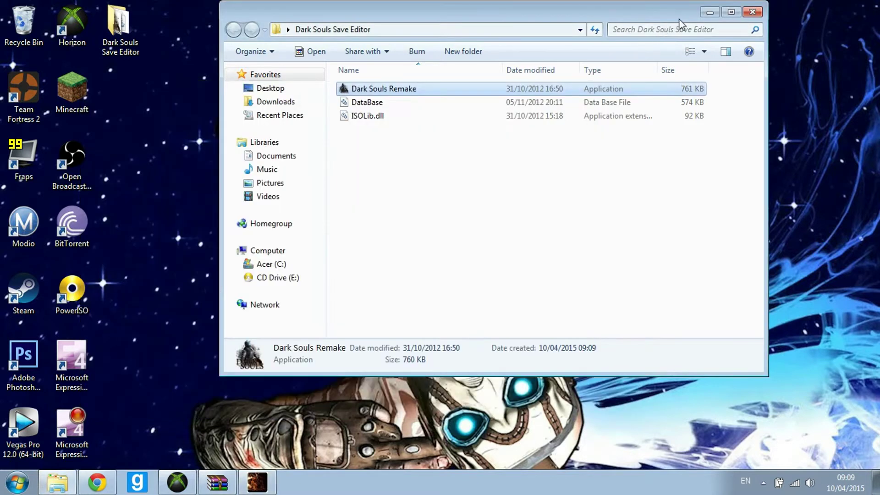
# - Skip the Removable Disk (F:) scan, close AutoPlay, and bring Horizon to the front
pyautogui.click(712, 12)
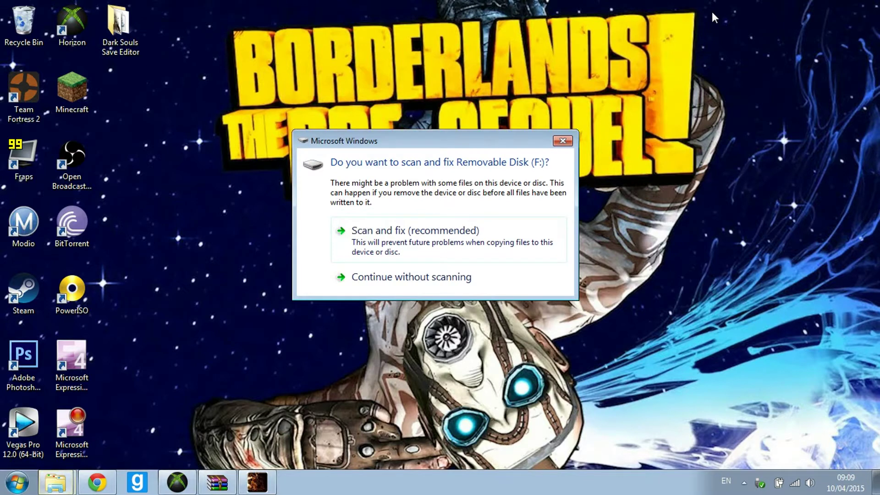
pyautogui.click(387, 278)
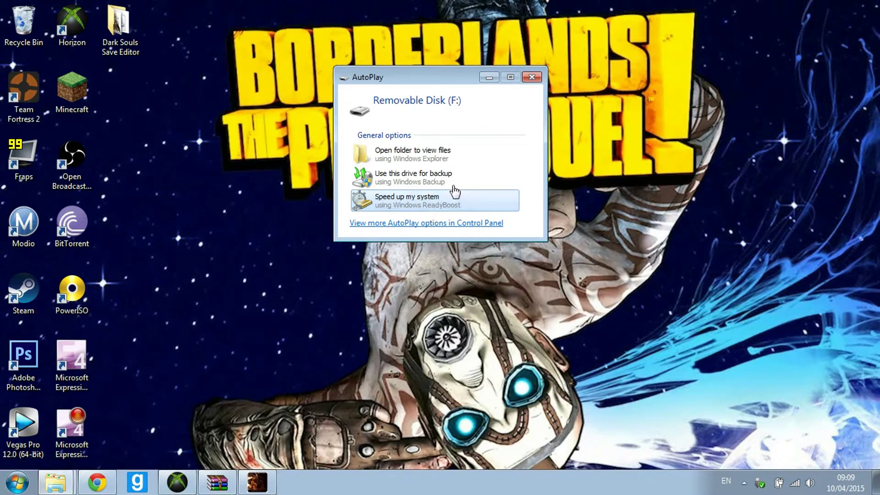
pyautogui.click(532, 77)
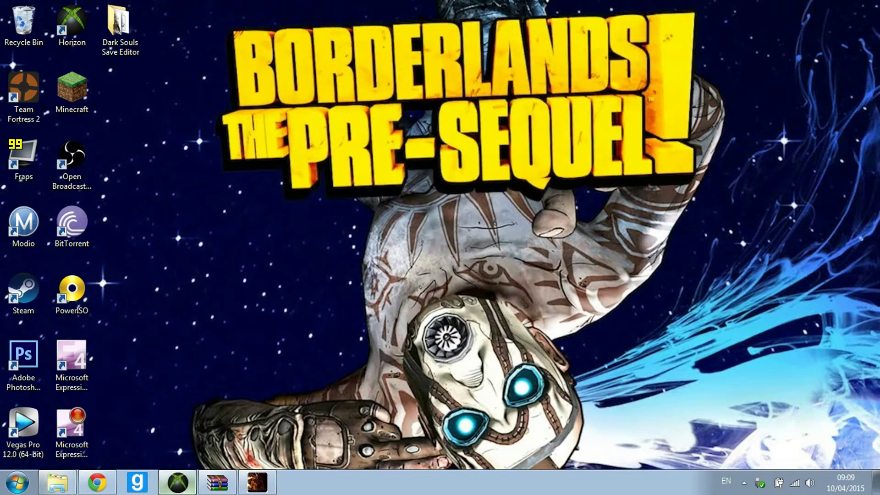
pyautogui.click(177, 482)
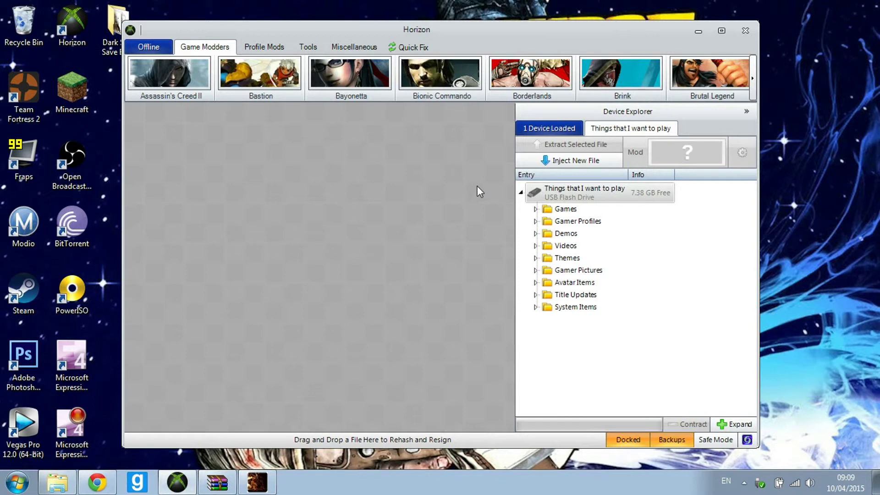
# - From the USB drive's Games > DARK SOULS, extract the save to the Desktop as DRAKS0005
pyautogui.click(574, 198)
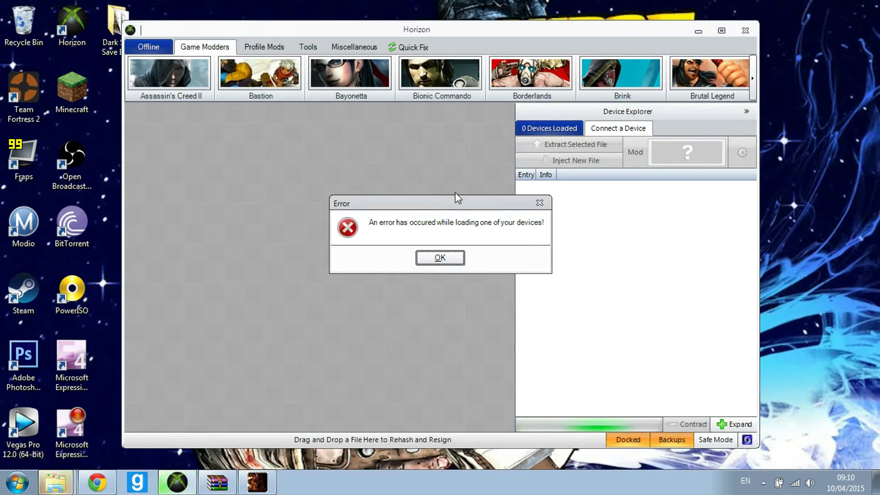
pyautogui.click(434, 260)
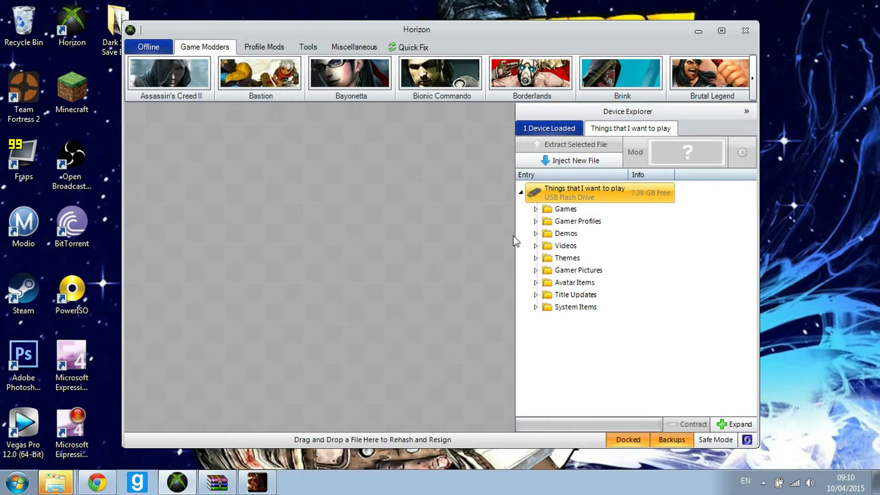
pyautogui.click(536, 209)
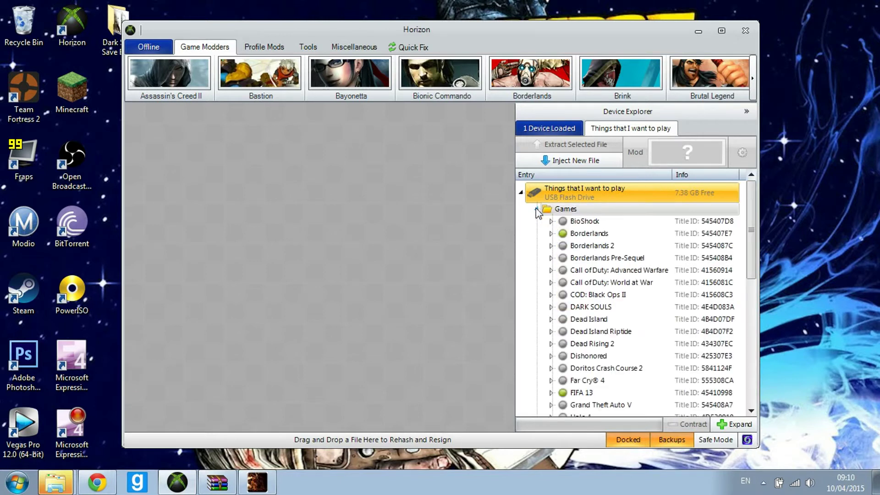
pyautogui.click(562, 308)
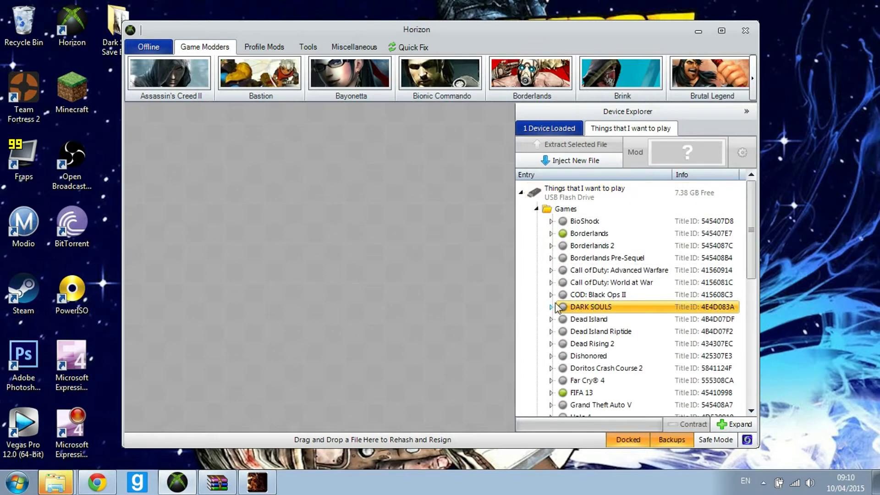
pyautogui.click(552, 307)
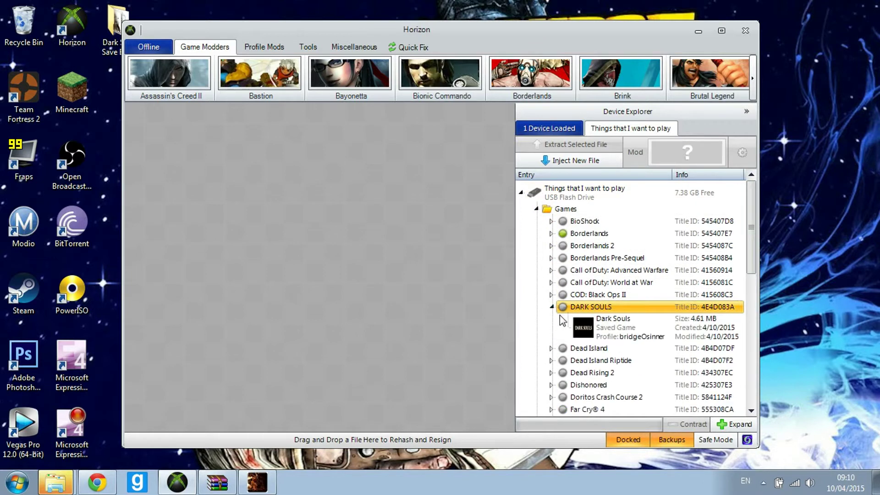
pyautogui.rightClick(595, 331)
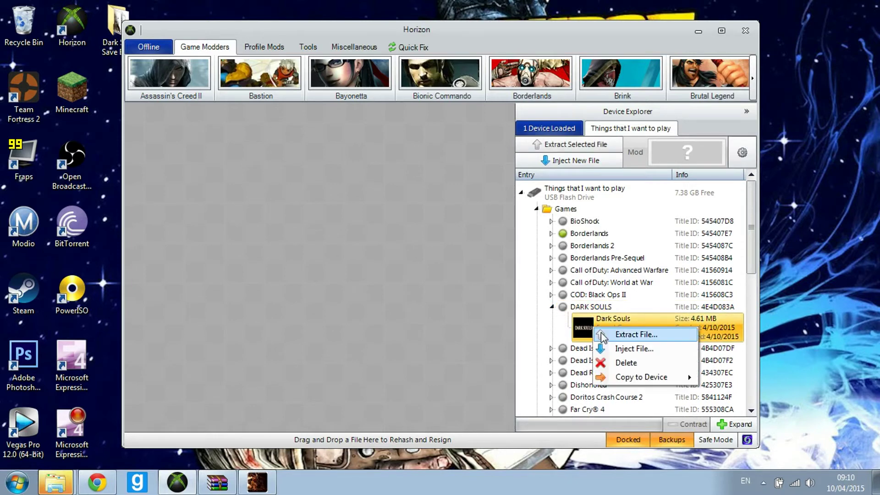
pyautogui.click(613, 339)
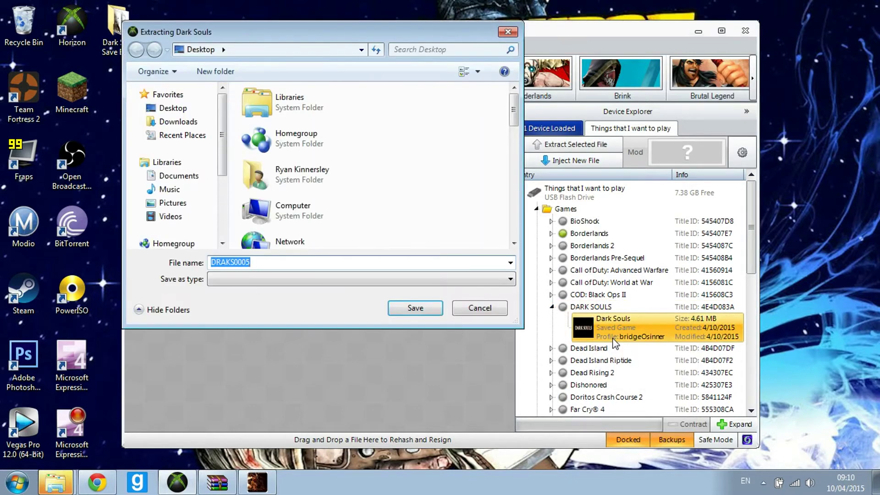
pyautogui.click(403, 310)
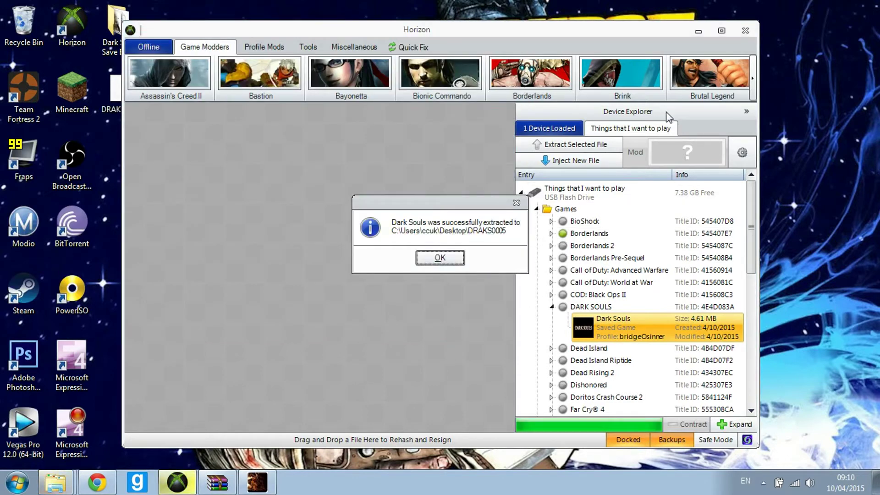
pyautogui.click(441, 258)
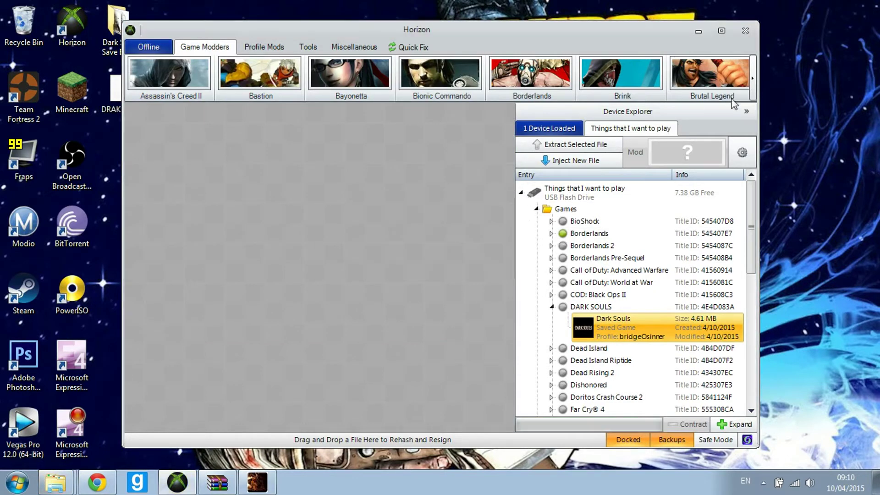
# - Minimize Horizon, close the driver scan and AutoPlay prompts, and close WinRAR
pyautogui.click(700, 31)
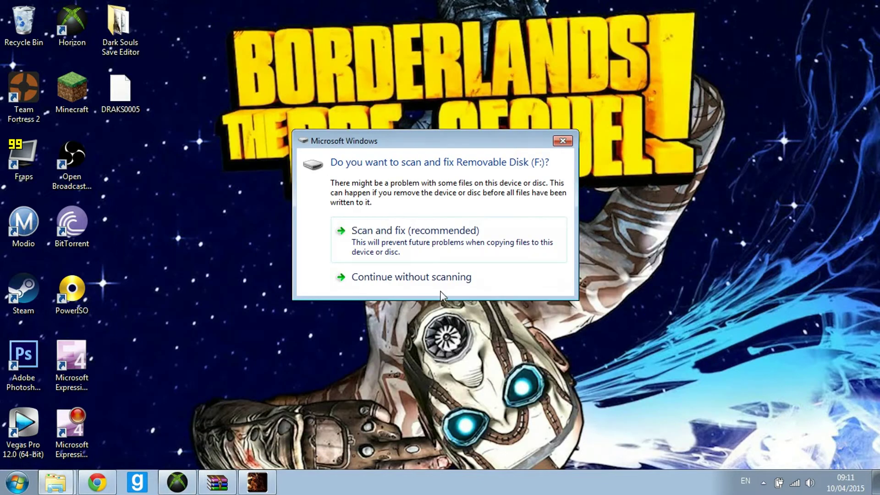
pyautogui.click(563, 141)
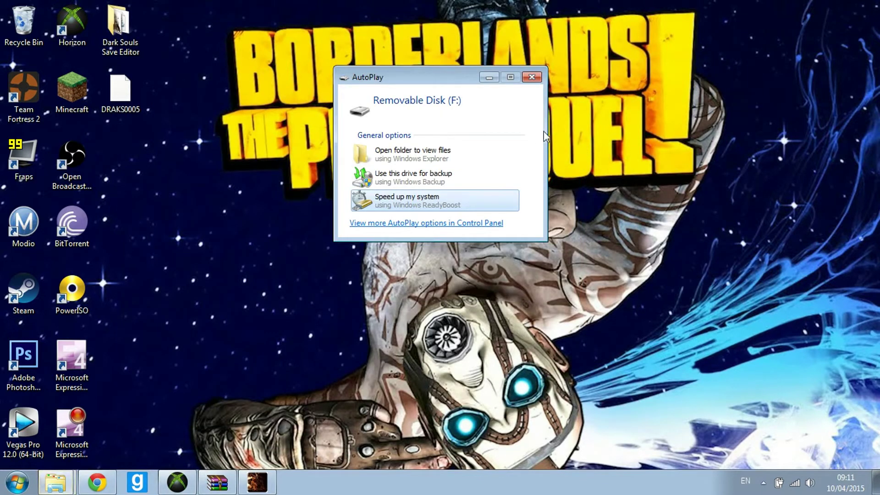
pyautogui.click(532, 77)
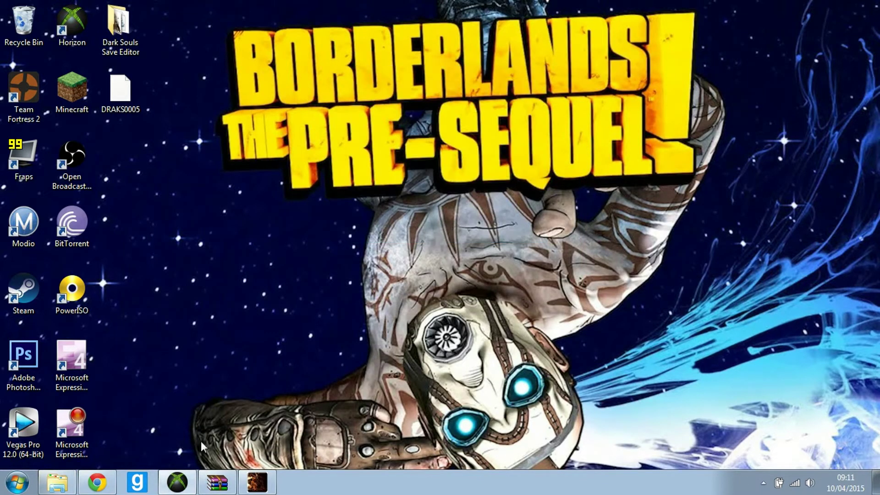
pyautogui.moveTo(227, 488)
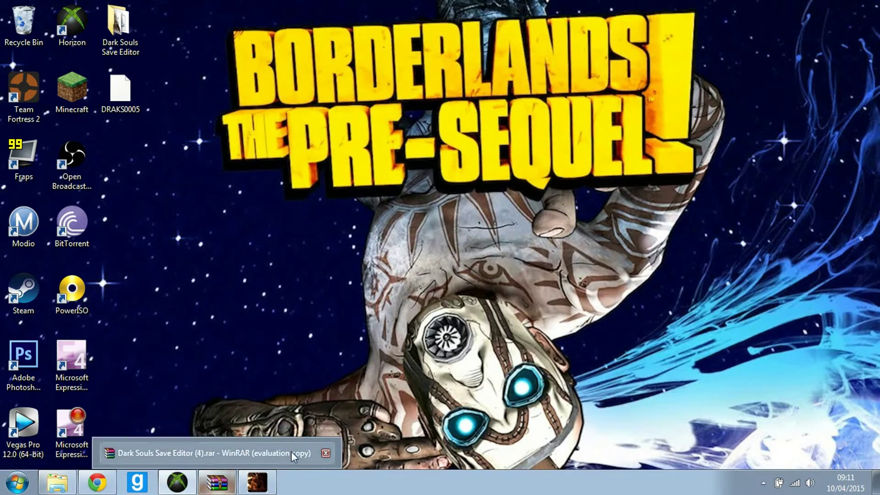
pyautogui.click(325, 453)
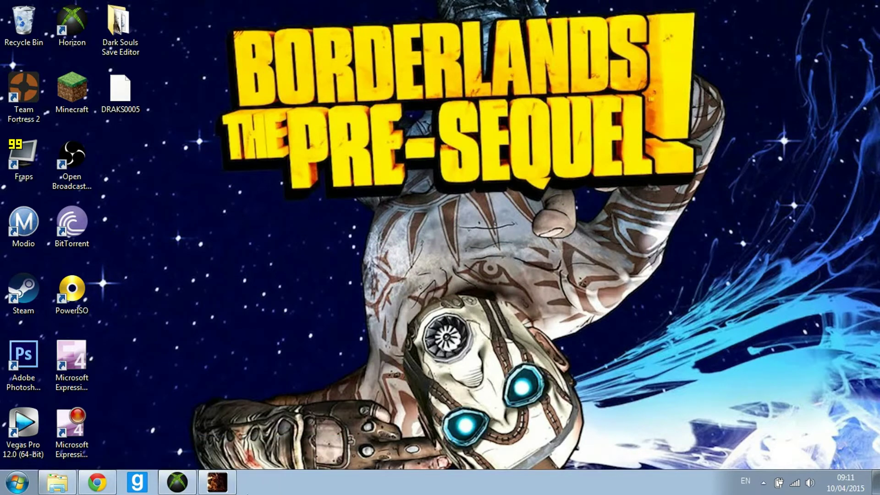
pyautogui.moveTo(227, 489)
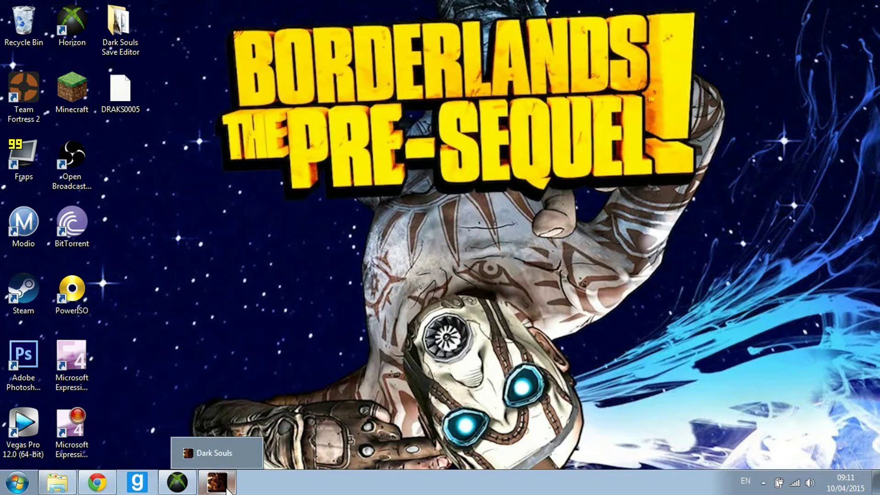
# - Restore the editor, open DRAKS0005, and load its USER_DATA01 slot
pyautogui.click(227, 490)
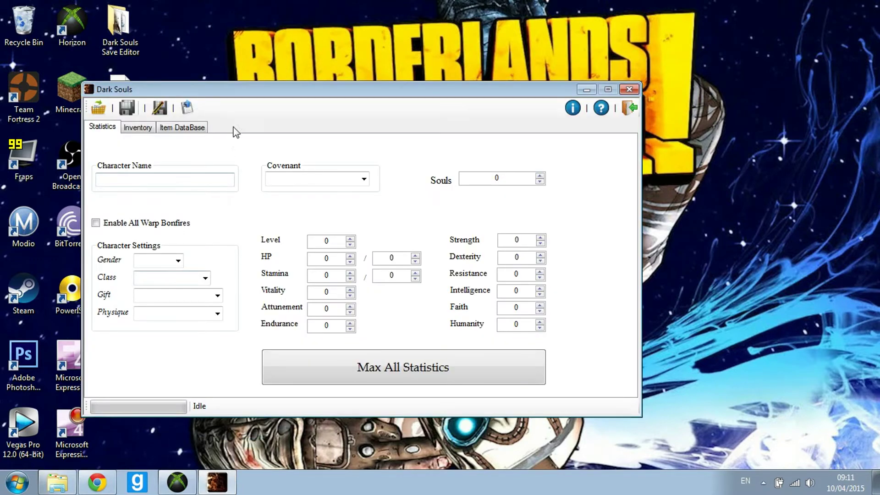
pyautogui.moveTo(258, 96); pyautogui.dragTo(403, 96)
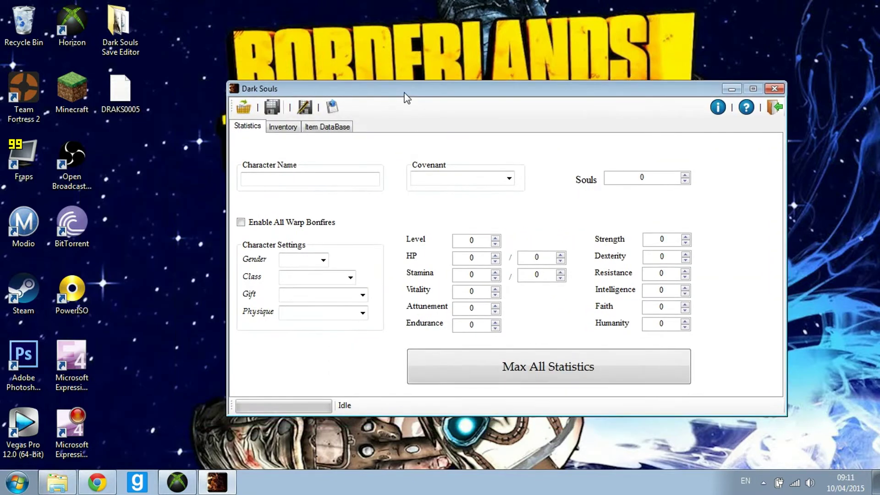
pyautogui.click(249, 112)
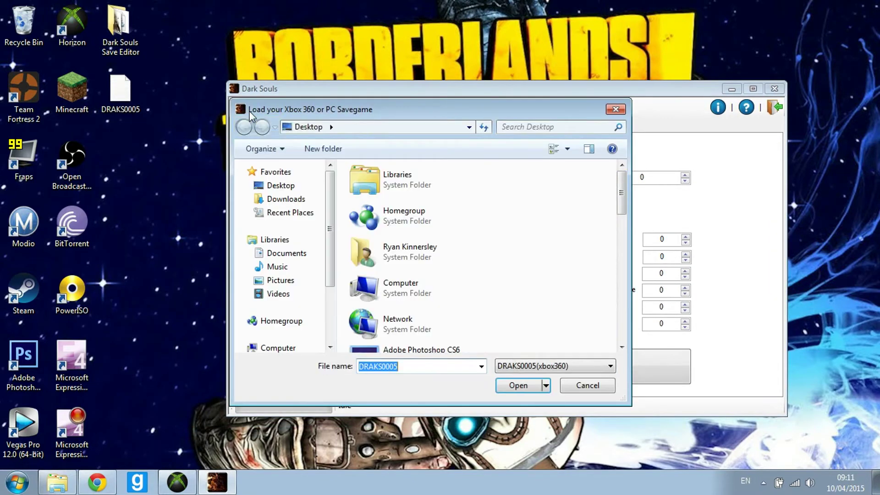
pyautogui.moveTo(617, 197); pyautogui.dragTo(624, 303)
pyautogui.click(414, 233)
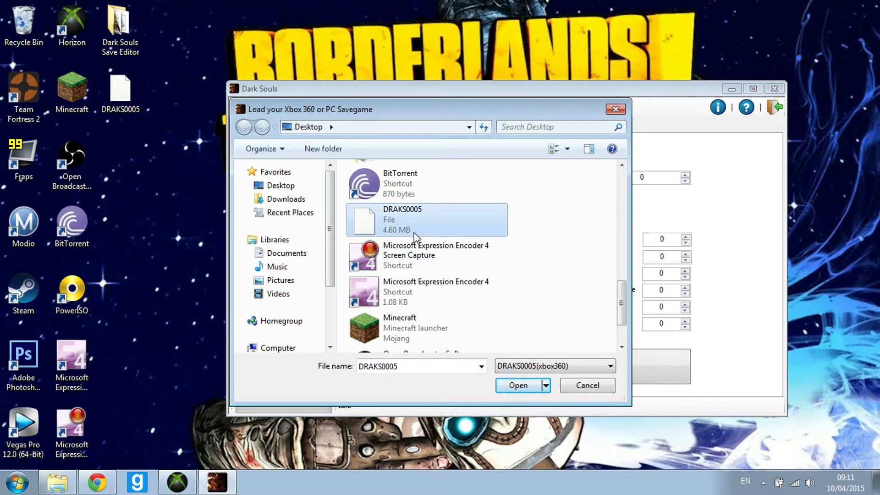
pyautogui.click(523, 386)
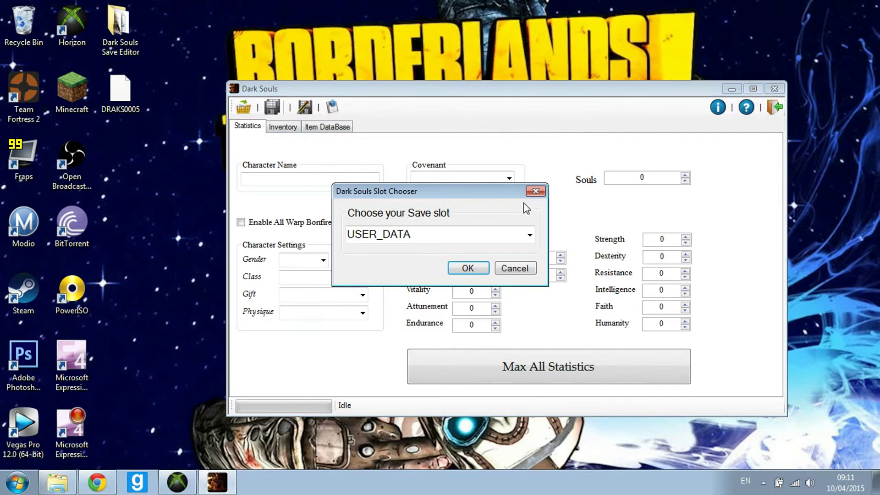
pyautogui.click(530, 235)
pyautogui.click(503, 264)
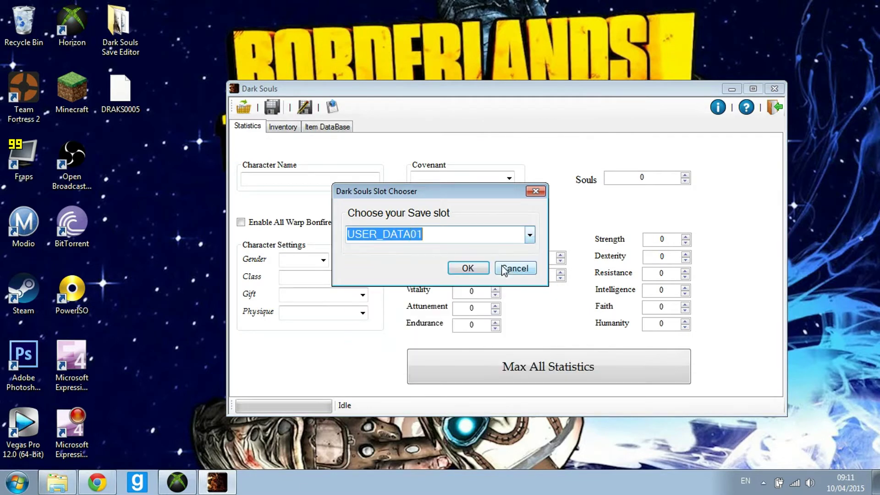
pyautogui.click(473, 268)
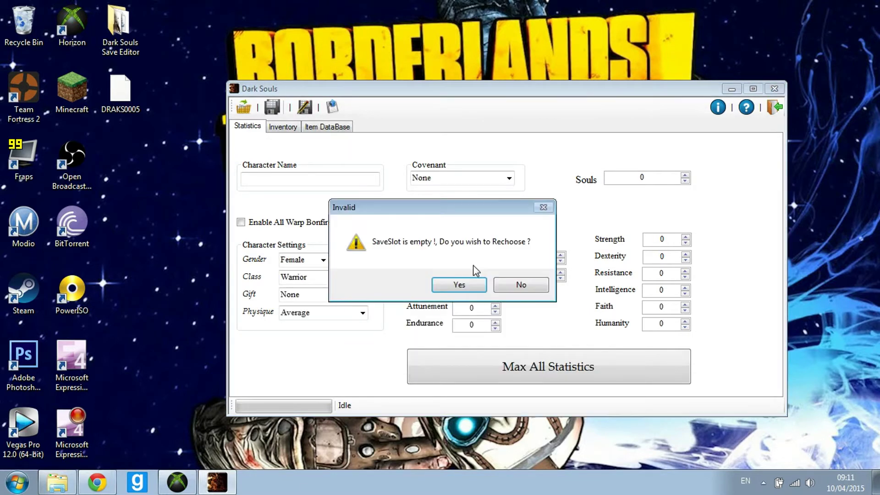
pyautogui.click(460, 285)
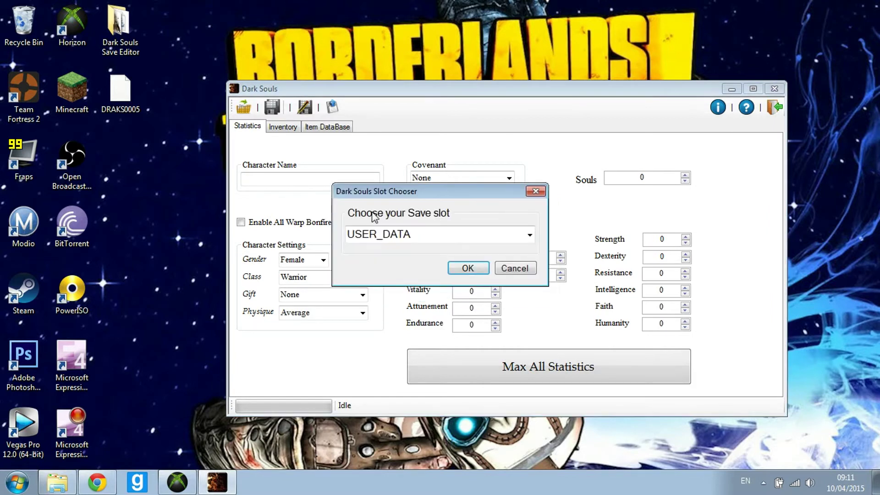
pyautogui.click(472, 269)
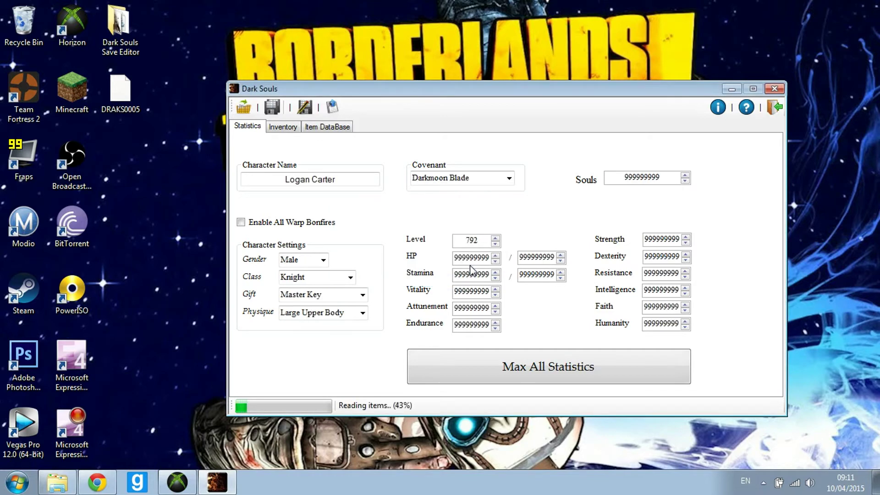
# - Reopen DRAKS0005 and load the USER_DATA slot, showing Level 792 and 999999999 Souls
pyautogui.click(243, 109)
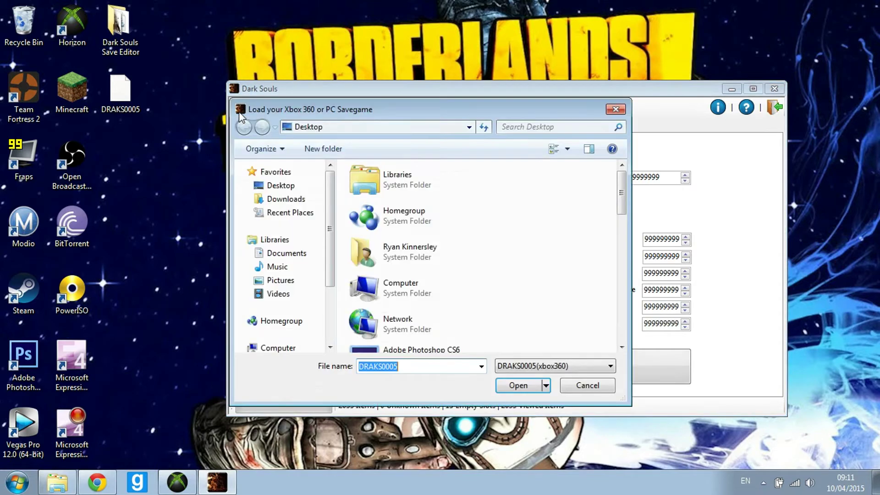
pyautogui.click(523, 389)
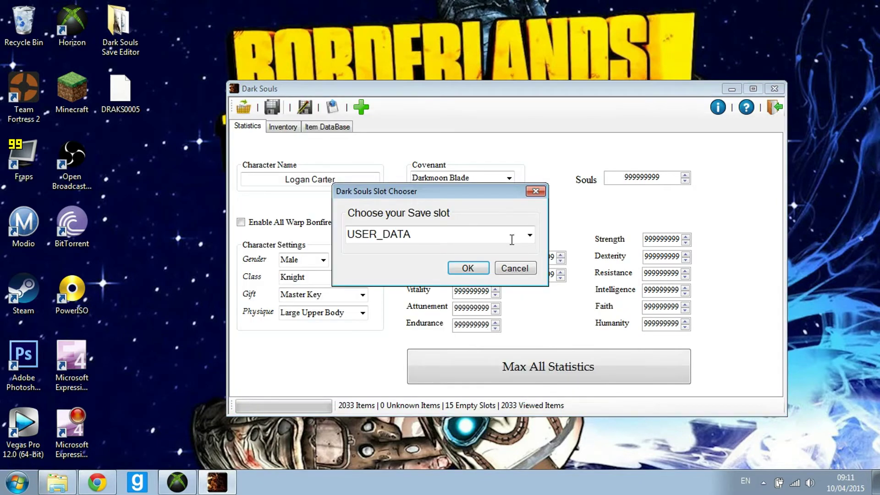
pyautogui.click(530, 237)
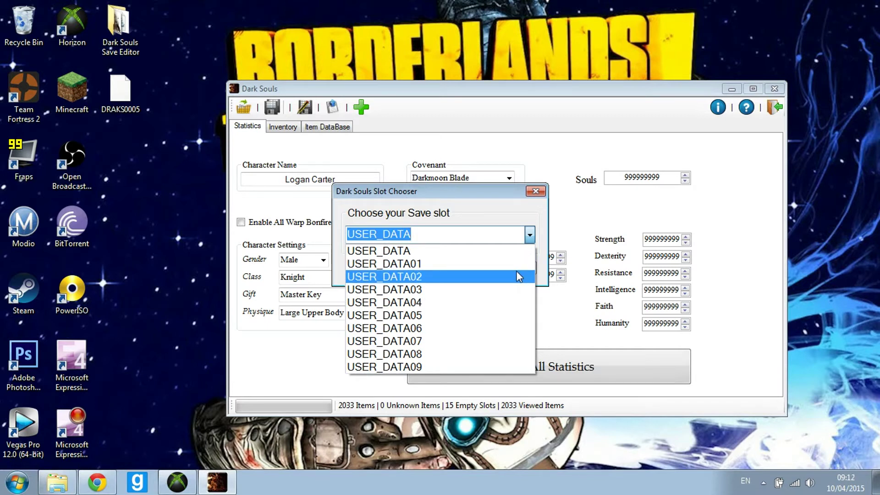
pyautogui.click(509, 248)
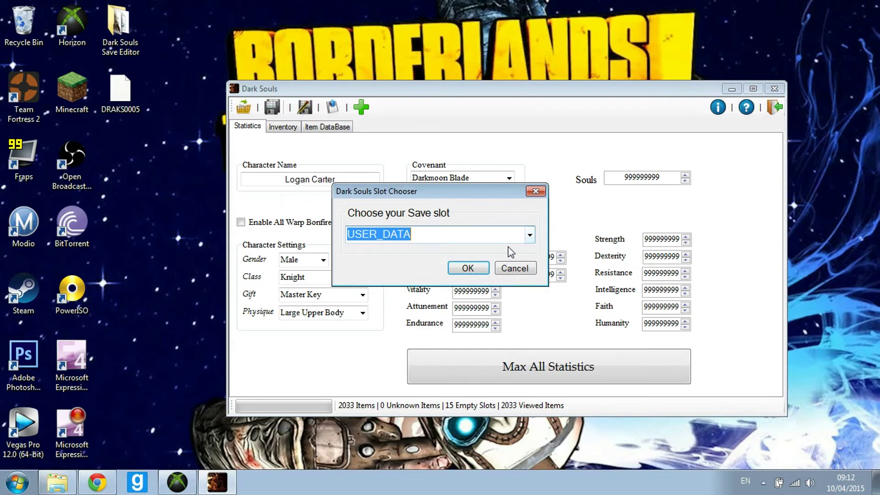
pyautogui.click(467, 268)
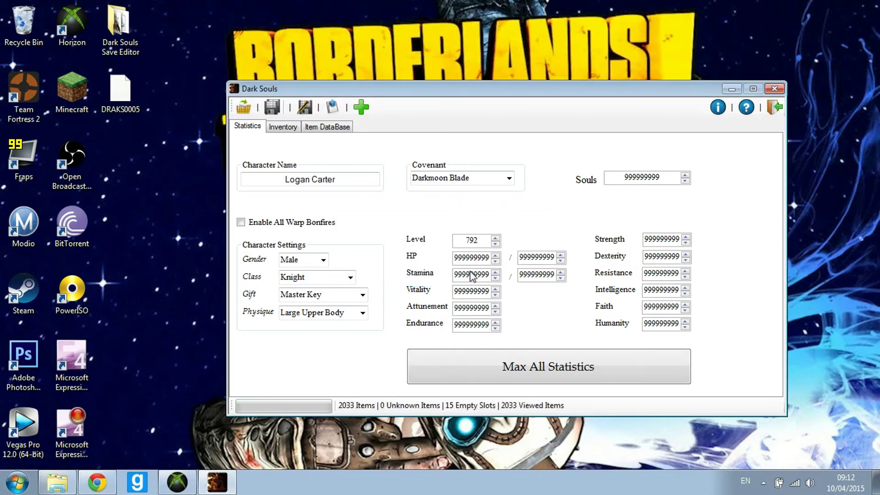
# - Manually clear and retype the HP, Stamina, Level and Vitality values
pyautogui.moveTo(458, 257); pyautogui.dragTo(482, 262)
pyautogui.press('BackSpace')
pyautogui.moveTo(482, 275); pyautogui.dragTo(444, 275)
pyautogui.press('BackSpace')
pyautogui.moveTo(489, 238); pyautogui.dragTo(441, 234)
pyautogui.press('BackSpace')
pyautogui.write('1')
pyautogui.moveTo(489, 296); pyautogui.dragTo(441, 295)
pyautogui.write('1')
pyautogui.press('BackSpace')
pyautogui.write('1')
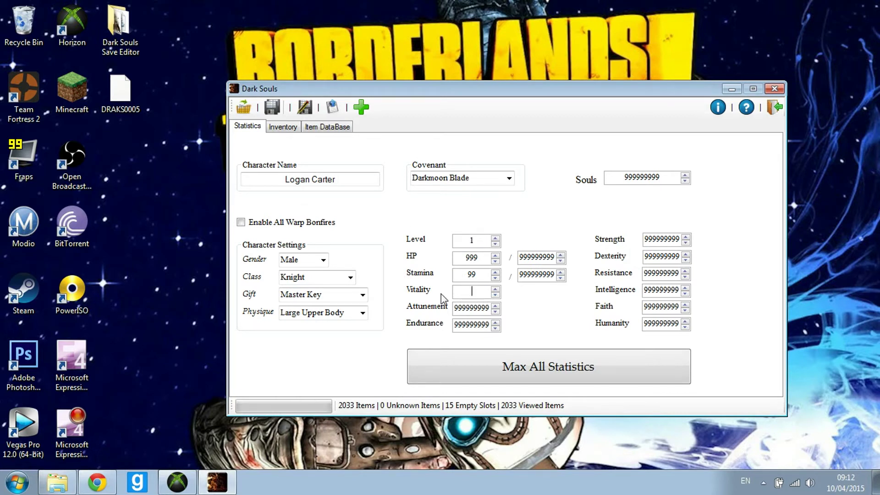
pyautogui.press('BackSpace')
pyautogui.write('6')
# - Max all statistics to 999999999 and keep Darkmoon Blade as the covenant
pyautogui.click(503, 372)
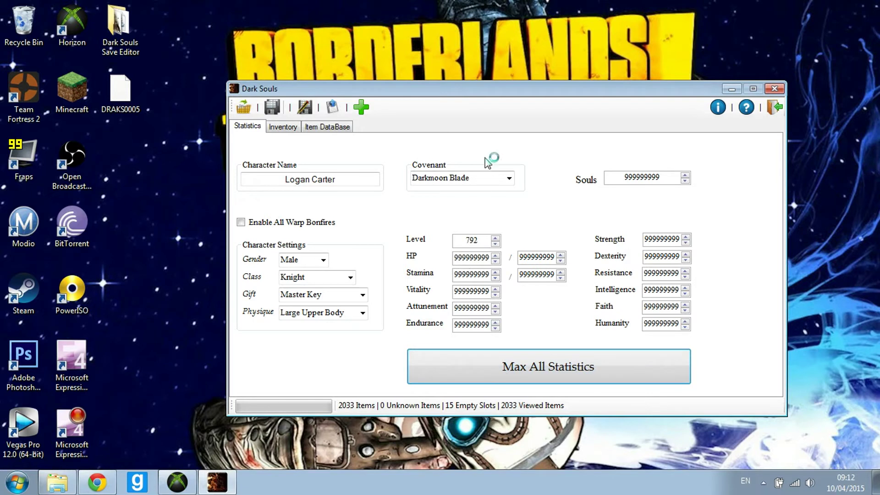
pyautogui.click(510, 178)
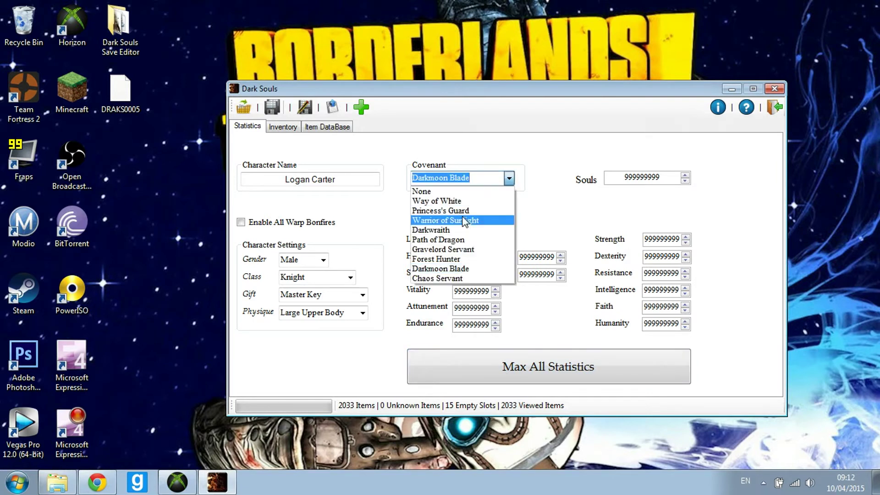
pyautogui.click(451, 268)
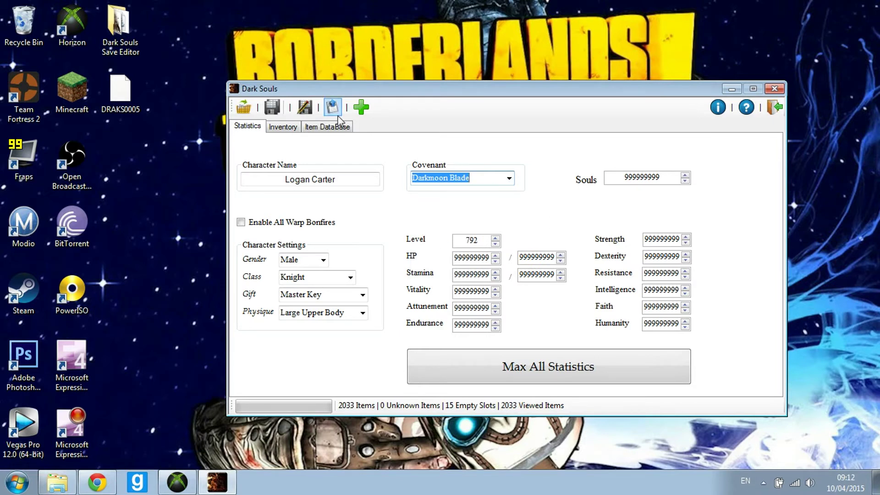
pyautogui.click(289, 127)
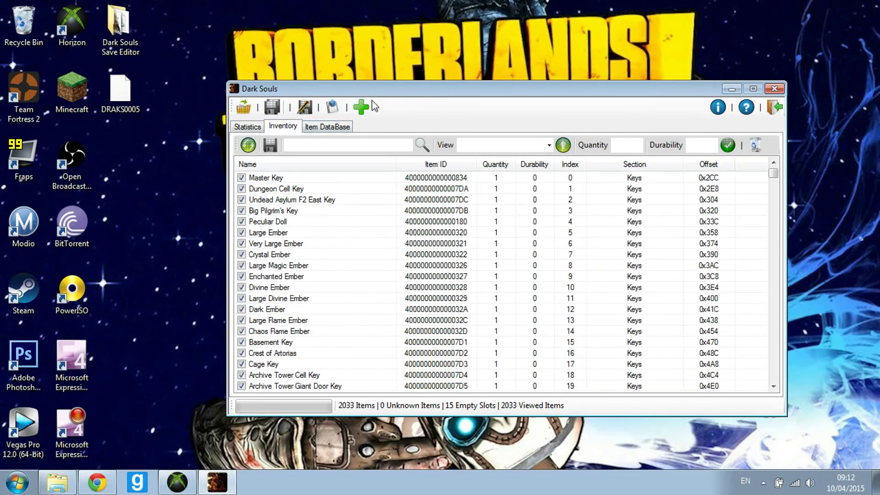
# - Open the ItemAdder on the Weapons category and close the Super Drivers Updater advert
pyautogui.click(361, 108)
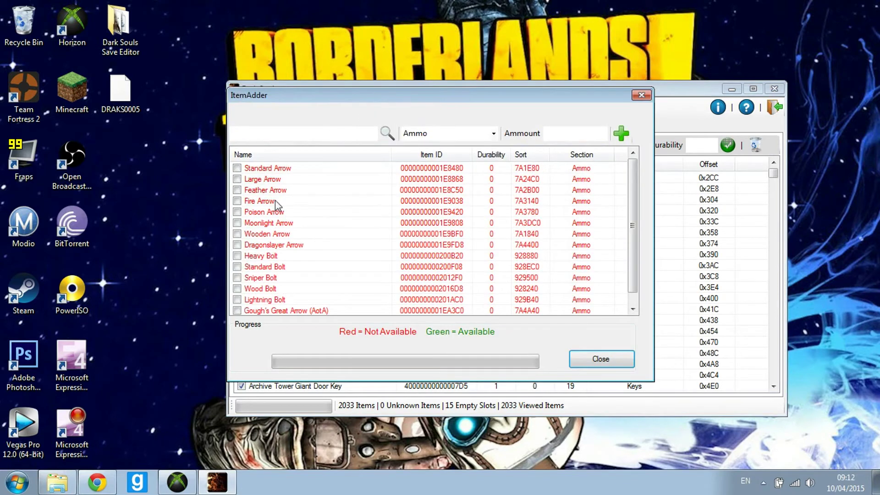
pyautogui.click(495, 134)
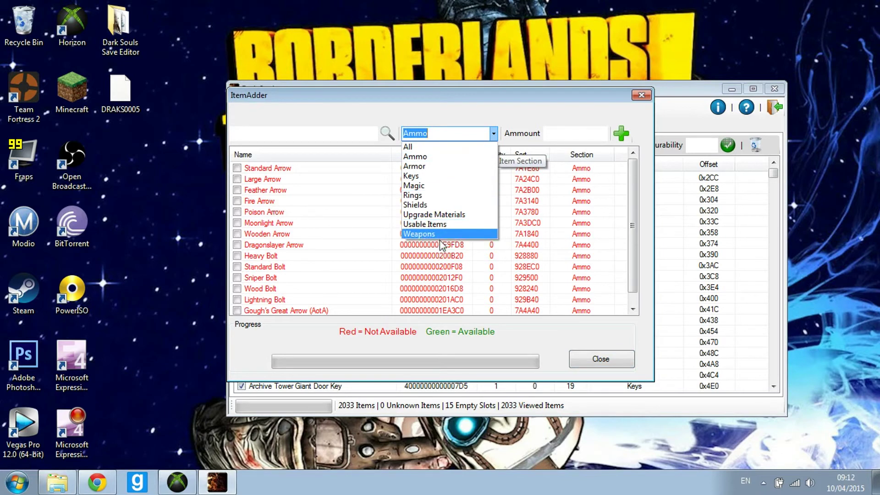
pyautogui.click(441, 235)
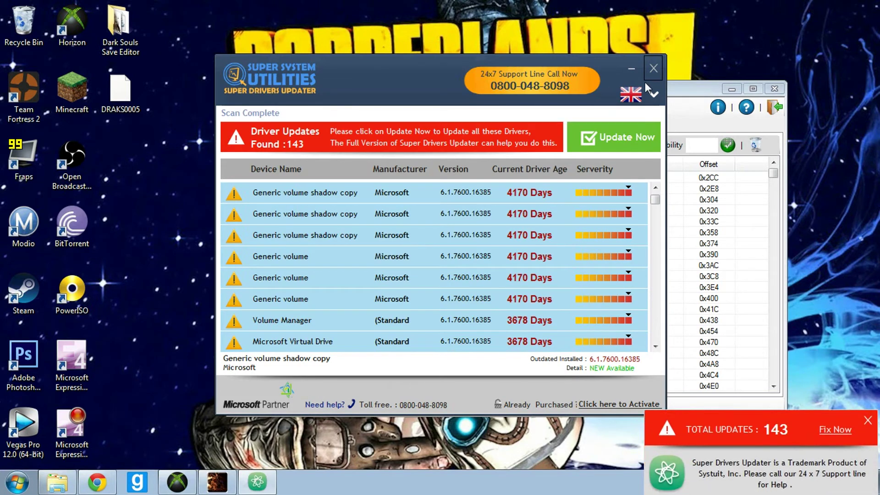
pyautogui.click(654, 68)
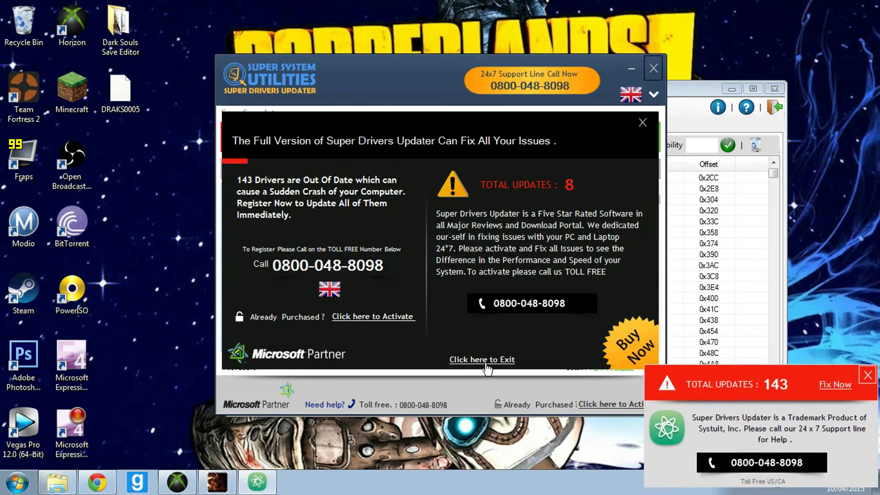
pyautogui.click(482, 359)
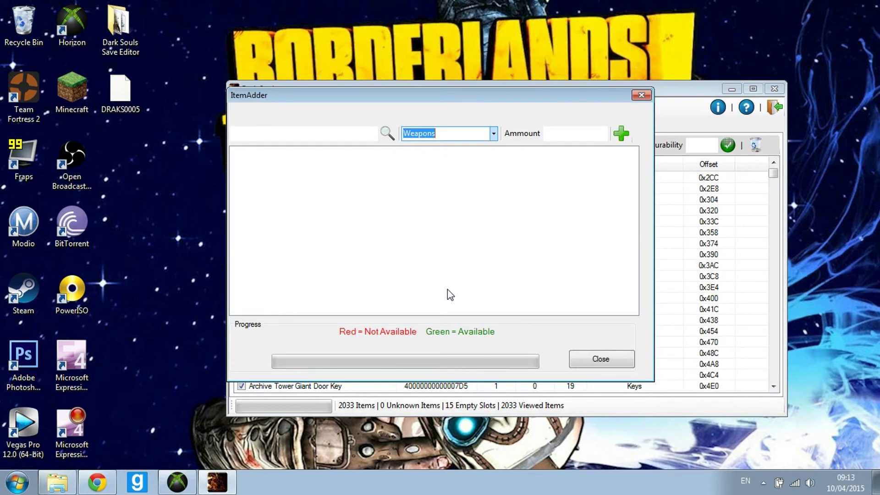
pyautogui.scroll(9, 493, 138)
# - List items from All categories and tick Dagger + 2 through Dagger + 5
pyautogui.click(493, 134)
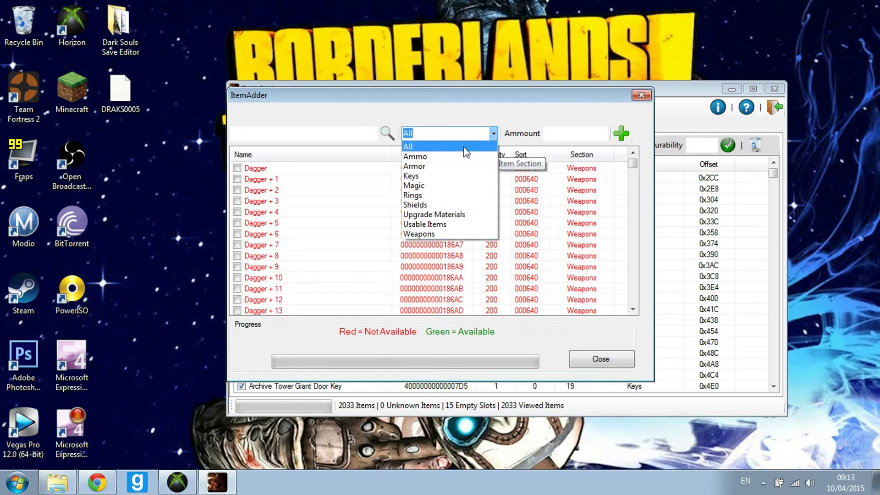
pyautogui.click(493, 134)
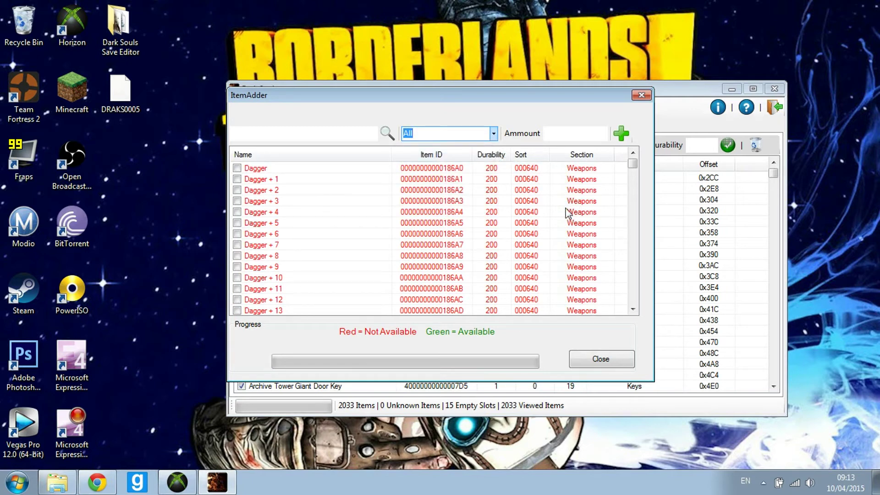
pyautogui.click(237, 190)
pyautogui.click(237, 201)
pyautogui.click(237, 212)
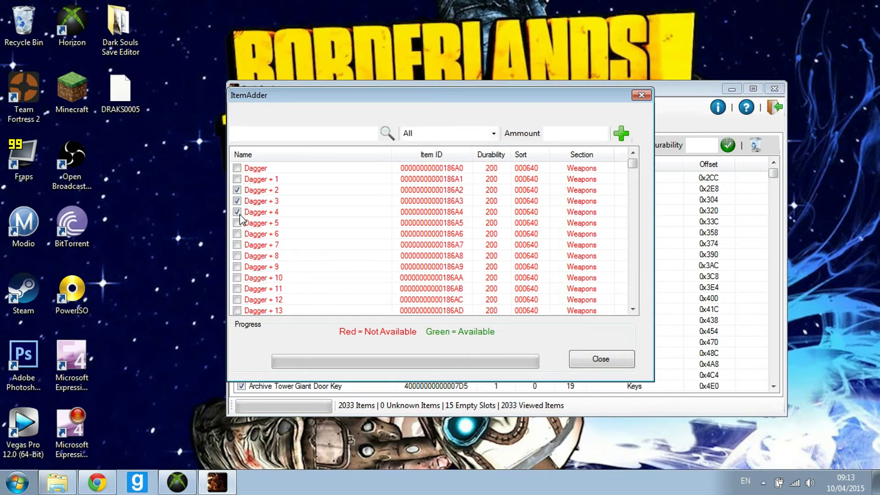
pyautogui.click(237, 223)
# - Check all unavailable items and add them until the inventory limit is reached
pyautogui.rightClick(270, 179)
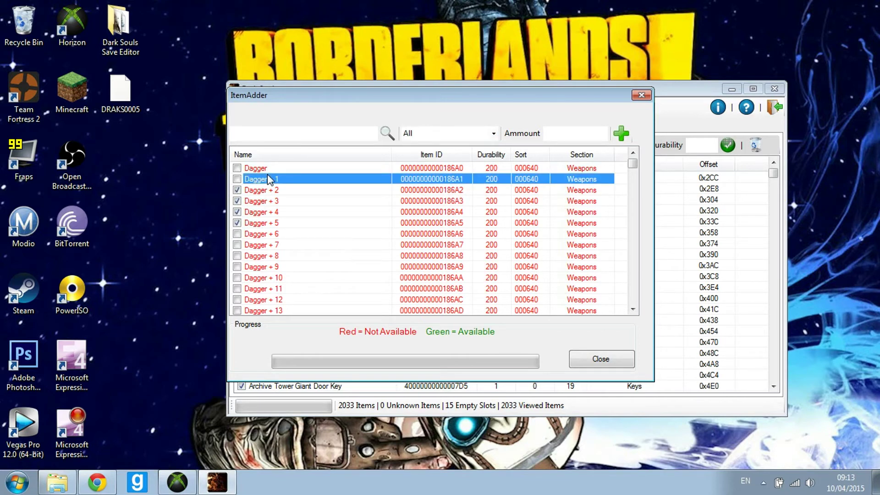
pyautogui.click(293, 183)
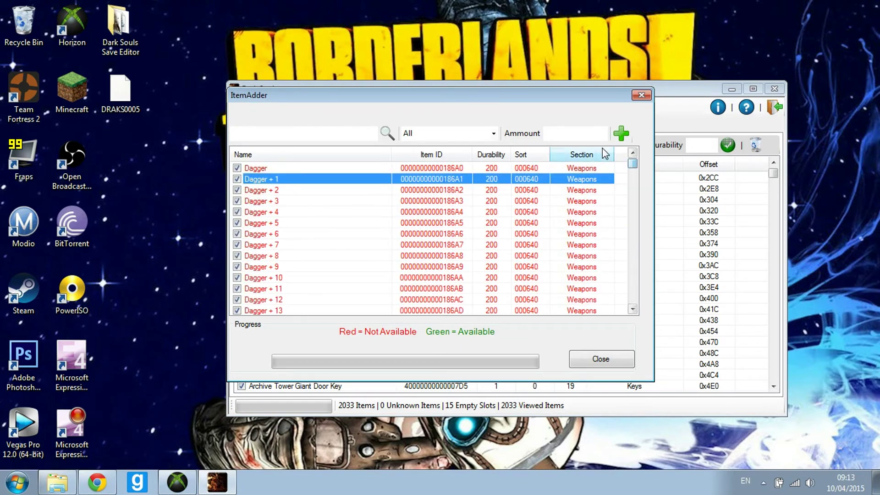
pyautogui.click(621, 134)
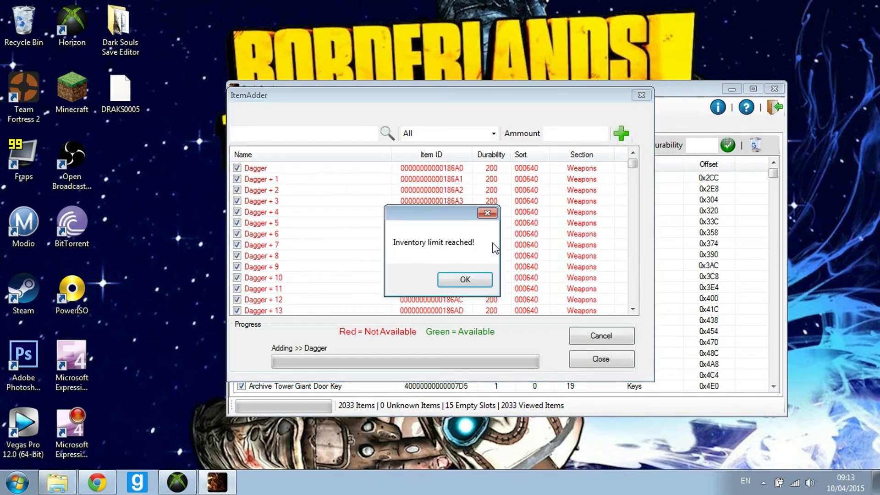
# - Dismiss the inventory-limit warning and add the checked Crystal, Lightning and Raw Daggers to the inventory
pyautogui.click(464, 279)
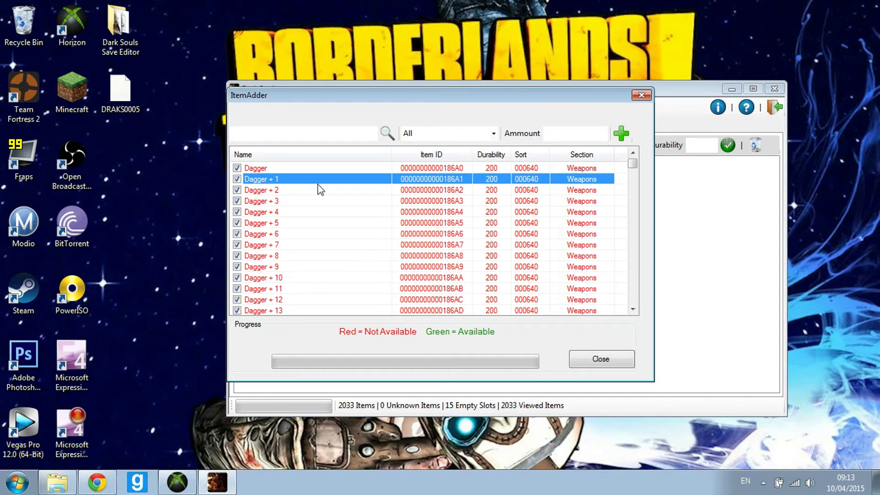
pyautogui.click(622, 134)
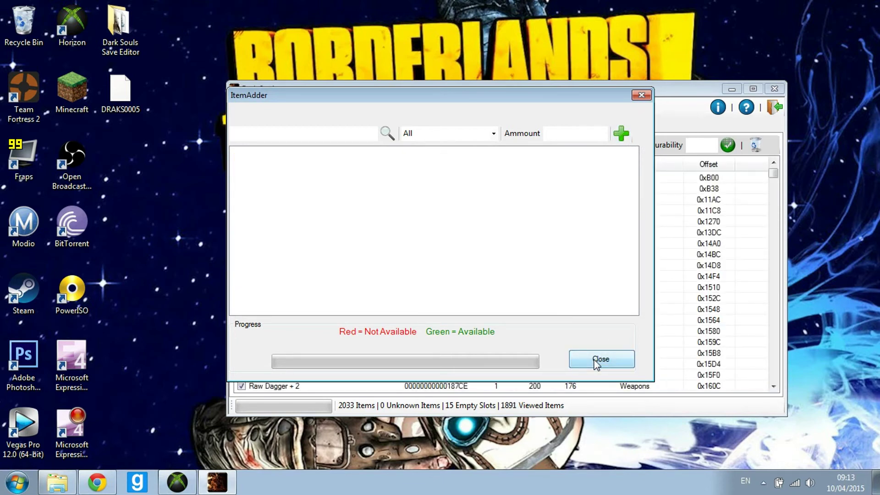
pyautogui.click(595, 360)
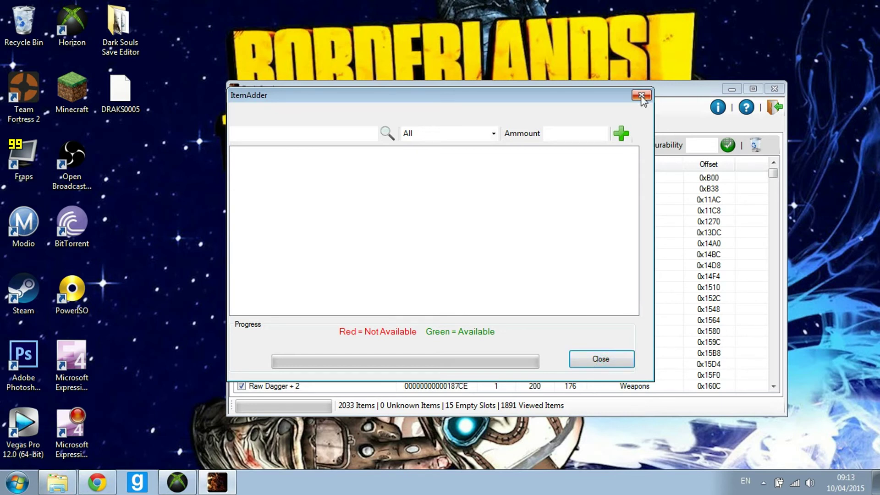
pyautogui.moveTo(641, 97); pyautogui.dragTo(758, 284)
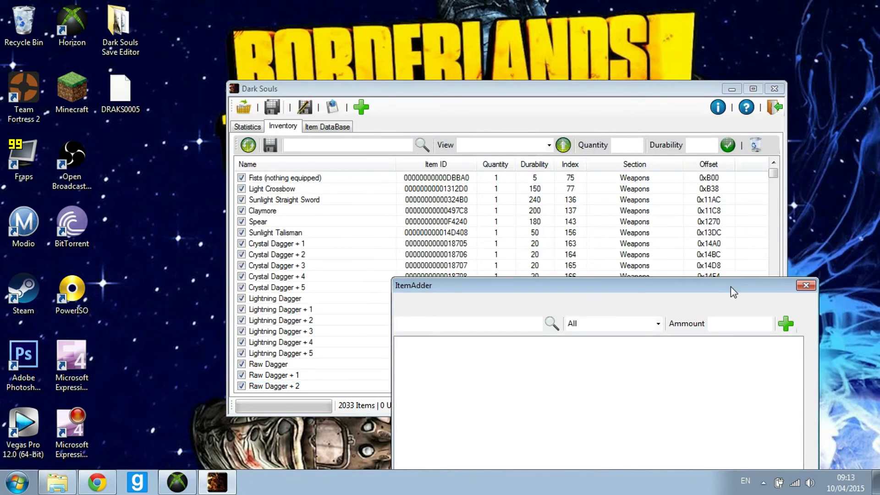
pyautogui.click(274, 105)
# - Dismiss the '0 Items Added' notice and close the ItemAdder, revealing the inventory with the new daggers
pyautogui.moveTo(547, 292); pyautogui.dragTo(460, 178)
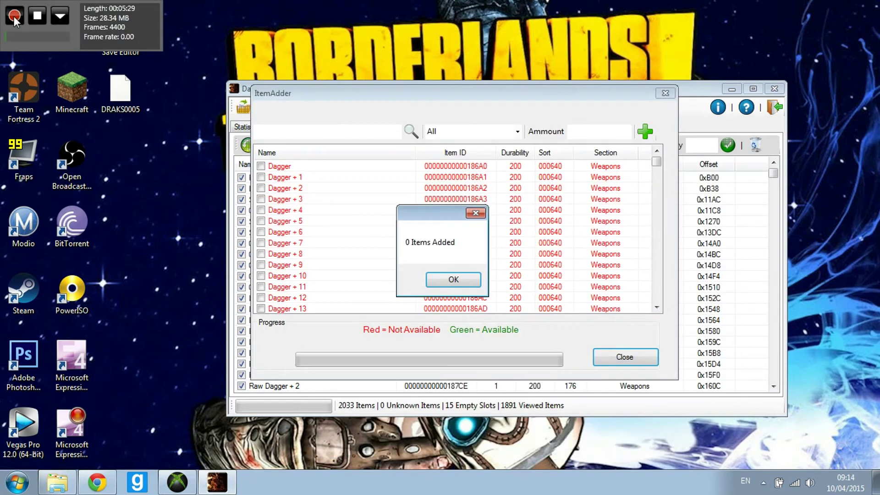
pyautogui.click(268, 29)
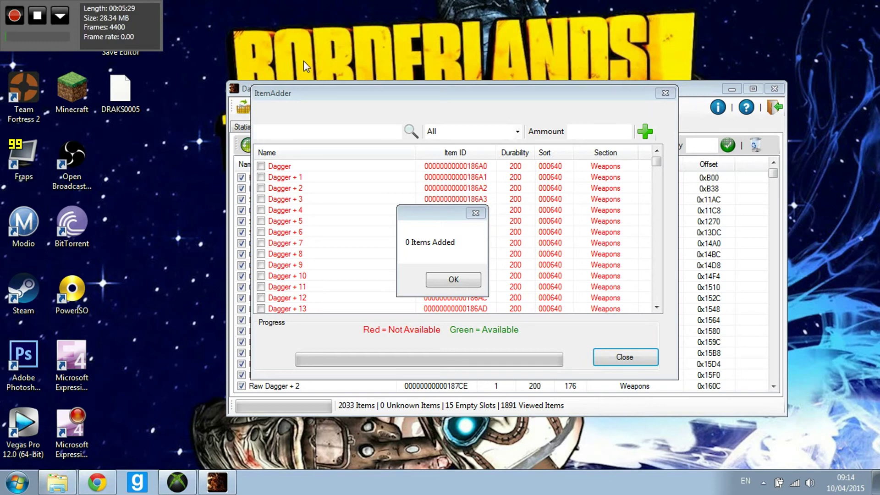
pyautogui.click(452, 280)
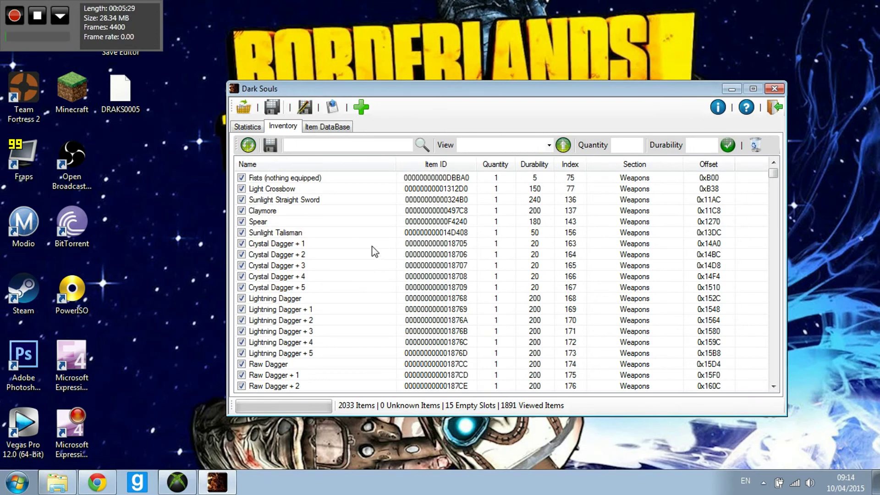
# - Save and rehash/resign DRAKS0005 with maxed statistics, then close the save editor
pyautogui.click(248, 128)
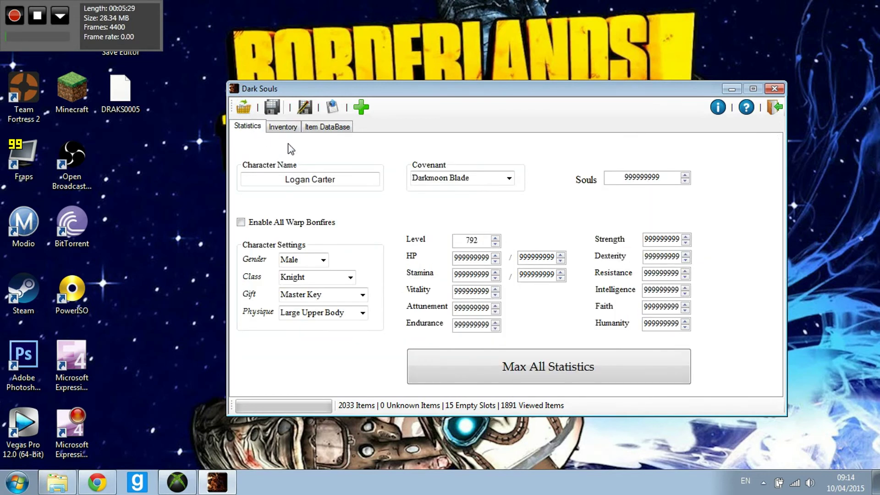
pyautogui.click(272, 107)
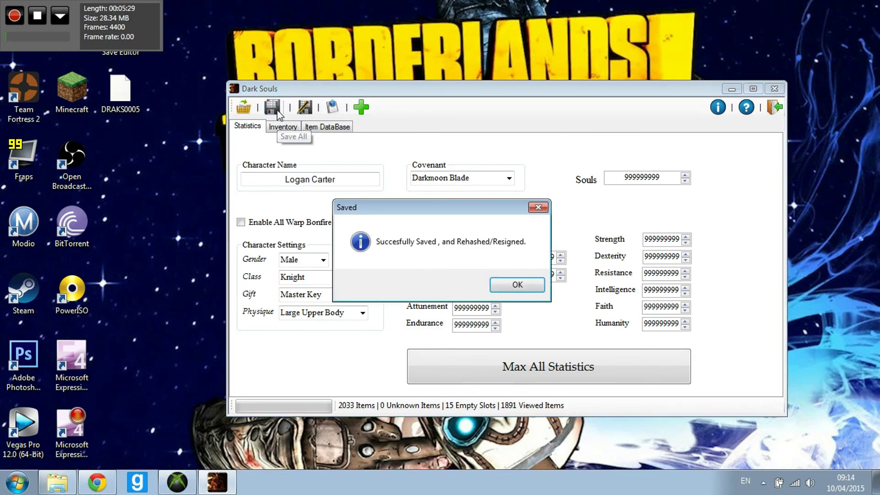
pyautogui.click(513, 287)
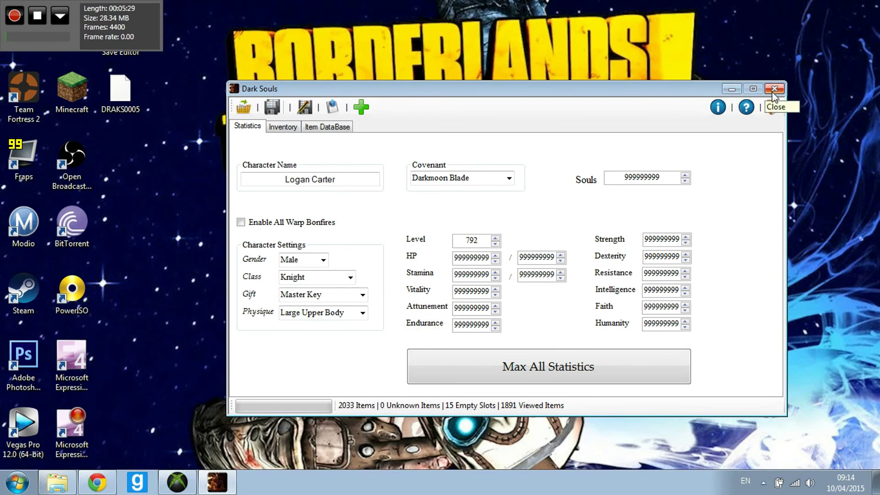
pyautogui.click(774, 89)
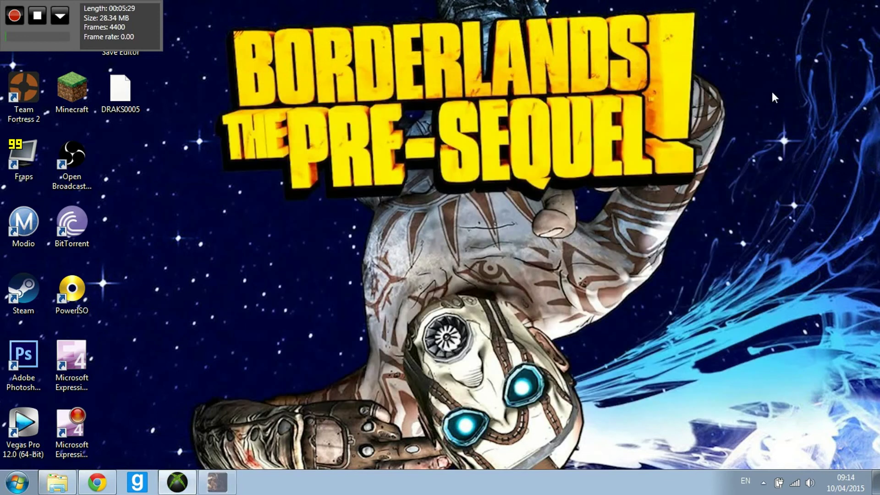
# - Inject DRAKS0005 onto the USB drive, skipping the profile step and overwriting the old Dark Souls save
pyautogui.click(177, 482)
pyautogui.click(576, 160)
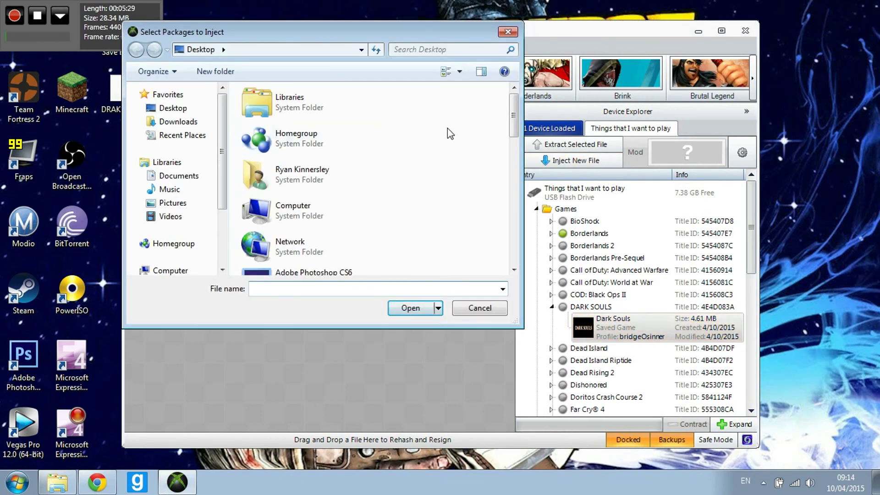
pyautogui.moveTo(516, 135); pyautogui.dragTo(517, 226)
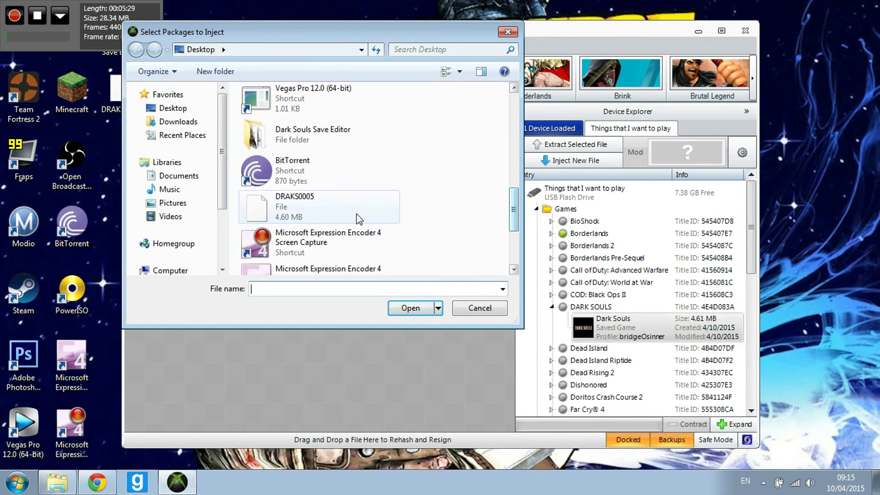
pyautogui.click(342, 213)
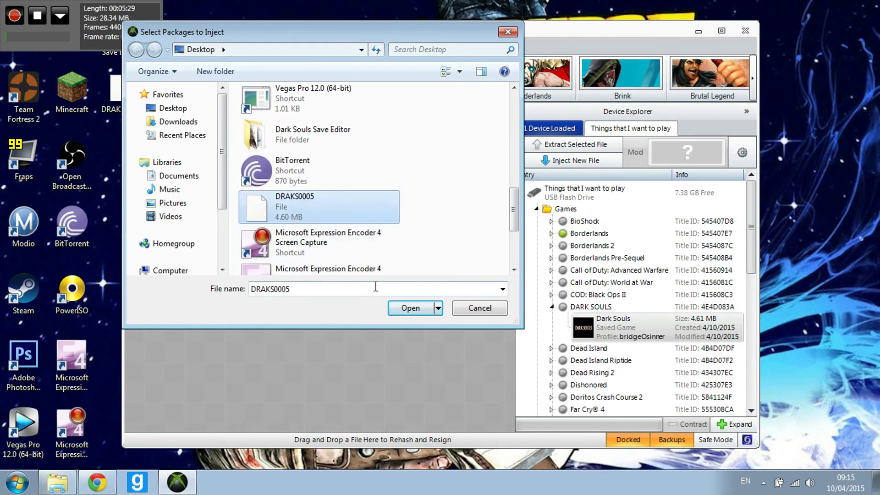
pyautogui.click(412, 309)
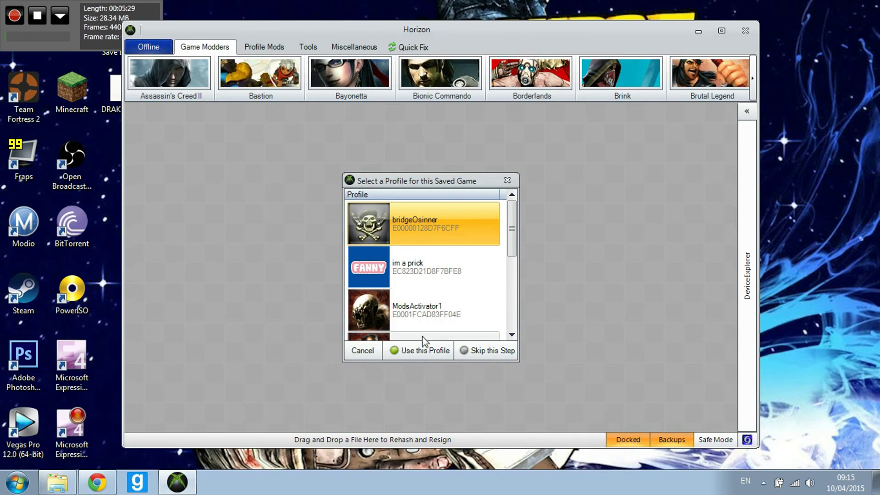
pyautogui.click(473, 351)
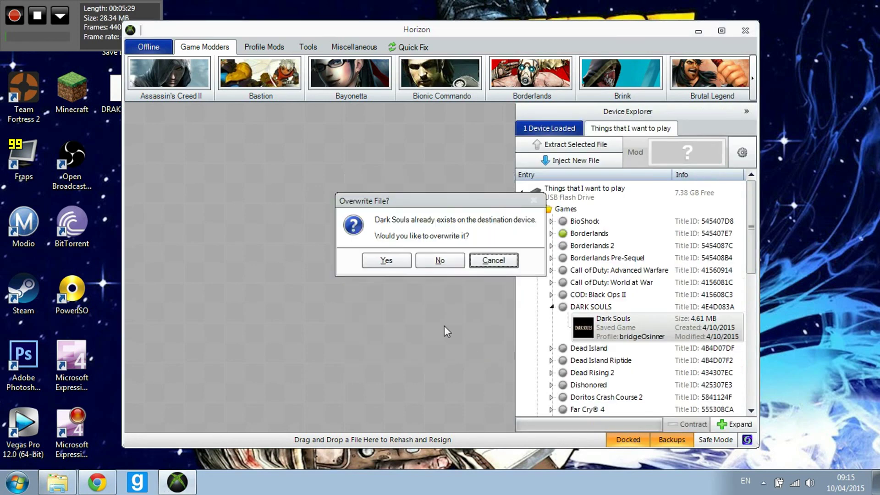
pyautogui.click(379, 262)
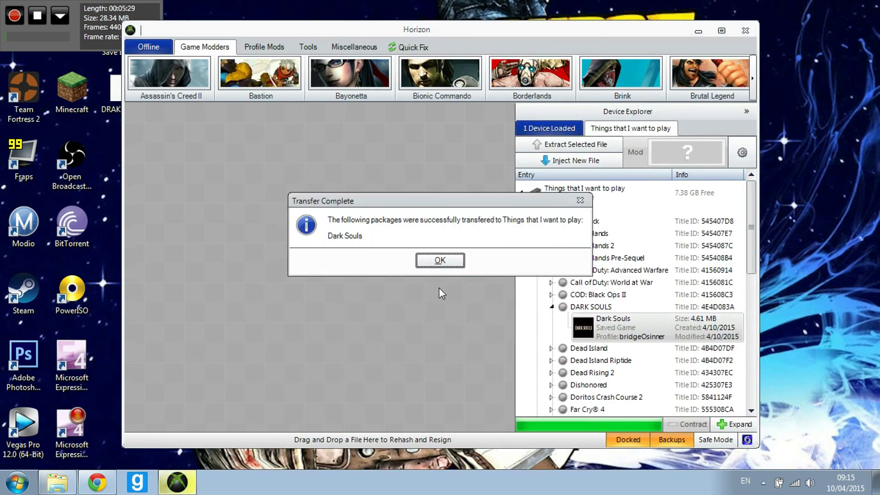
pyautogui.click(449, 259)
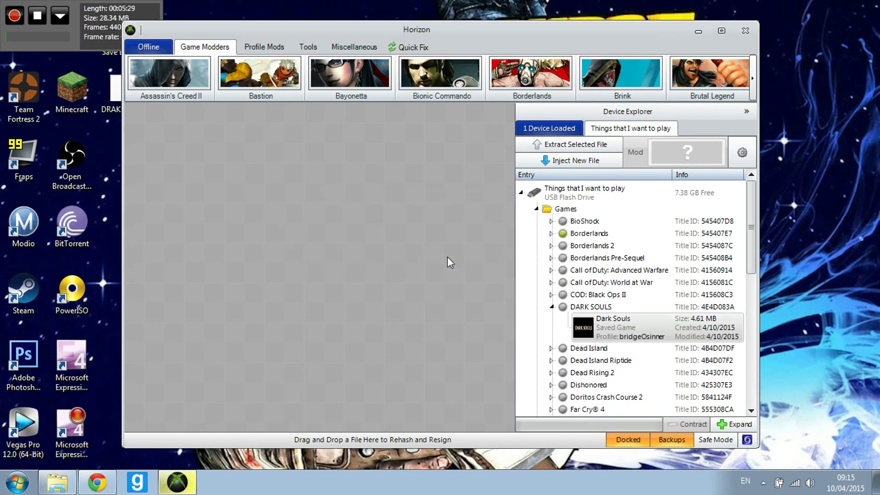